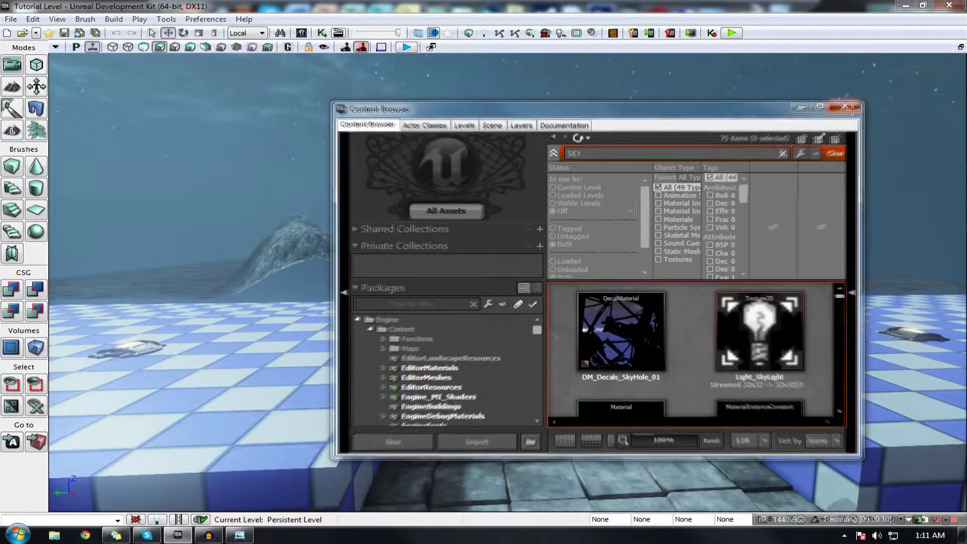
Step: Close the Content Browser and look over the terrain and checkered platform in the level
{"action": "left_click", "coordinate": [847, 107]}
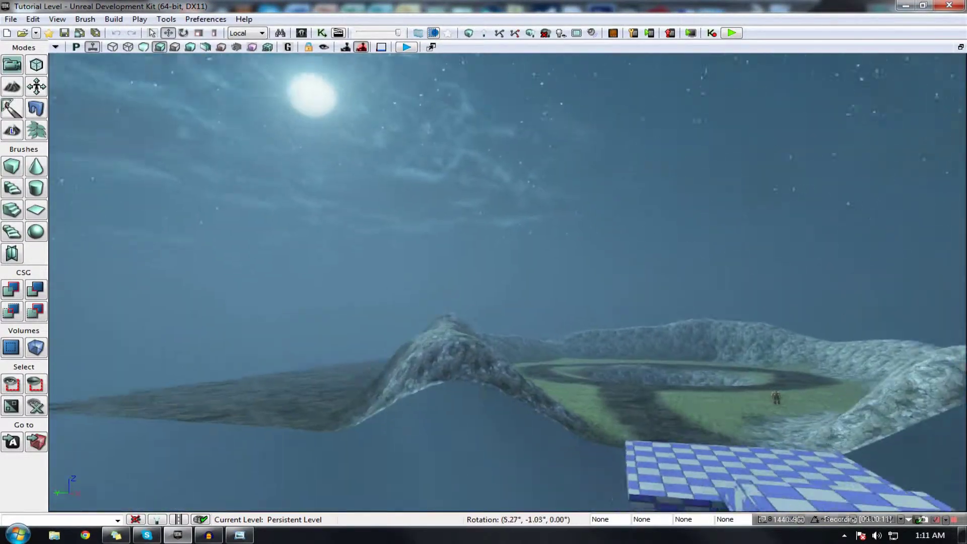
{"action": "right_click_drag", "start_coordinate": [507, 282], "coordinate": [863, 255]}
{"action": "key", "text": "w"}
{"action": "key", "text": "w"}
{"action": "key", "text": "w"}
{"action": "key", "text": "w"}
{"action": "key", "text": "w"}
{"action": "key", "text": "s"}
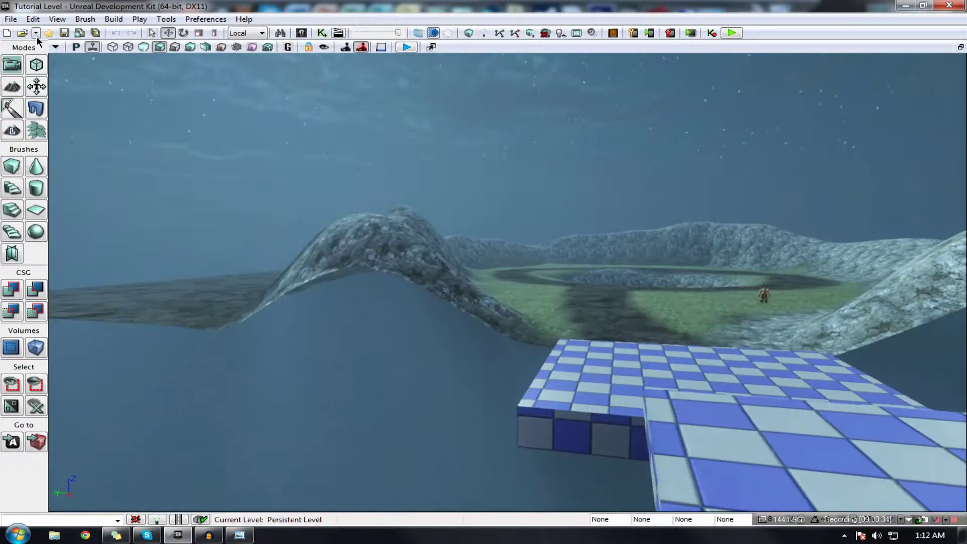
Step: Open the map file Lighting Tutorial Level.udk
{"action": "left_click", "coordinate": [24, 33]}
{"action": "left_click", "coordinate": [216, 108]}
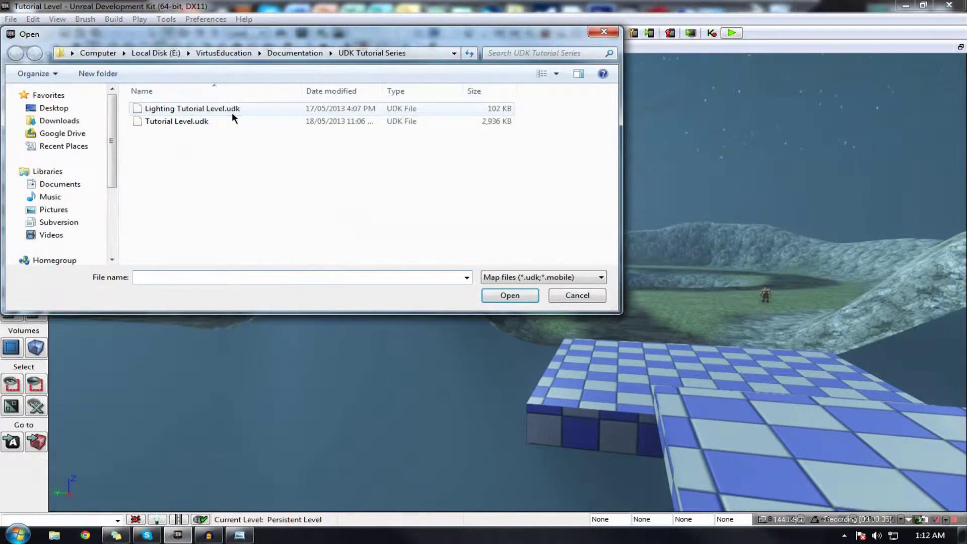
{"action": "double_click", "coordinate": [200, 115]}
Step: Playtest the lighting level in the editor viewport and end the play session
{"action": "key", "text": "w"}
{"action": "right_click_drag", "start_coordinate": [330, 216], "coordinate": [277, 212]}
{"action": "key", "text": "w"}
{"action": "right_click_drag", "start_coordinate": [398, 275], "coordinate": [378, 62]}
{"action": "key", "text": "s"}
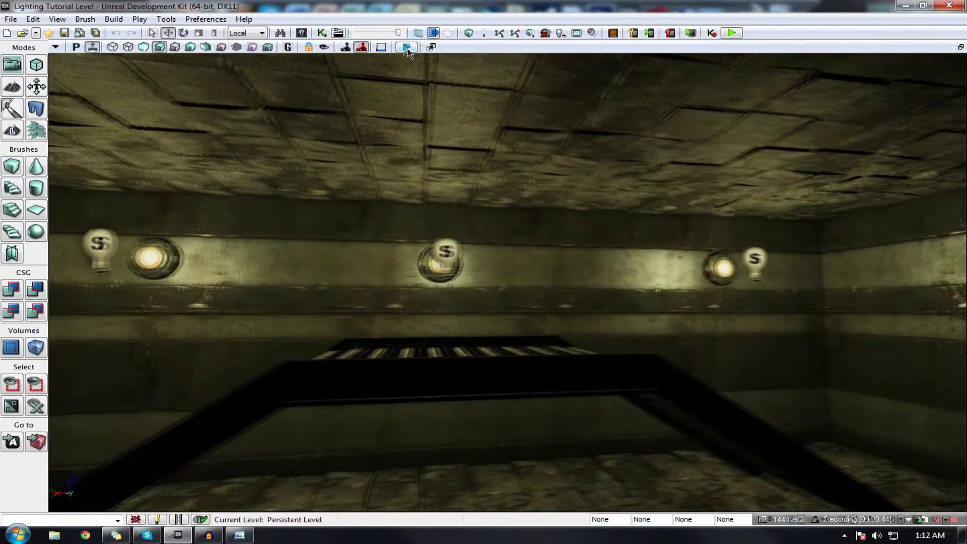
{"action": "left_click", "coordinate": [408, 49]}
{"action": "key", "text": "Return"}
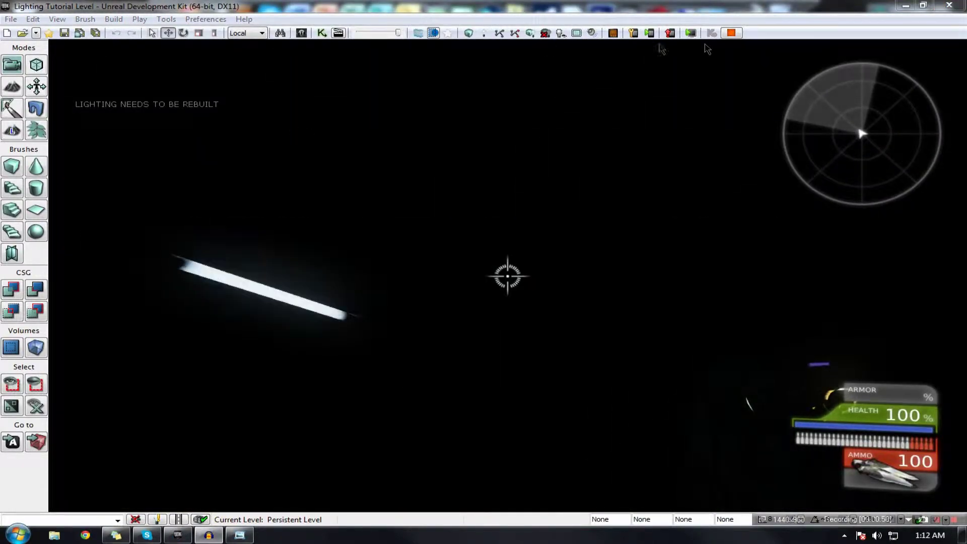
{"action": "left_click", "coordinate": [731, 33]}
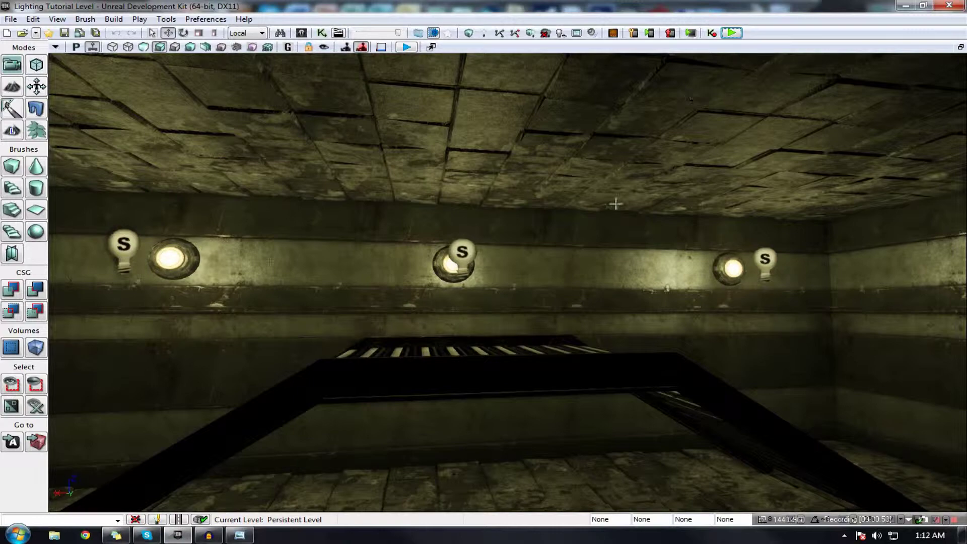
Step: Add a point light on the dark floor tile outside the lit room's doorway and raise it above the floor
{"action": "mouse_move", "coordinate": [283, 229]}
{"action": "right_mouse_down"}
{"action": "mouse_move", "coordinate": [146, 229]}
{"action": "mouse_move", "coordinate": [60, 244]}
{"action": "mouse_move", "coordinate": [105, 256]}
{"action": "mouse_move", "coordinate": [277, 230]}
{"action": "mouse_move", "coordinate": [203, 227]}
{"action": "mouse_move", "coordinate": [301, 232]}
{"action": "right_mouse_up"}
{"action": "right_click", "coordinate": [302, 232]}
{"action": "right_click_drag", "start_coordinate": [255, 284], "coordinate": [701, 285]}
{"action": "right_click_drag", "start_coordinate": [363, 274], "coordinate": [257, 282]}
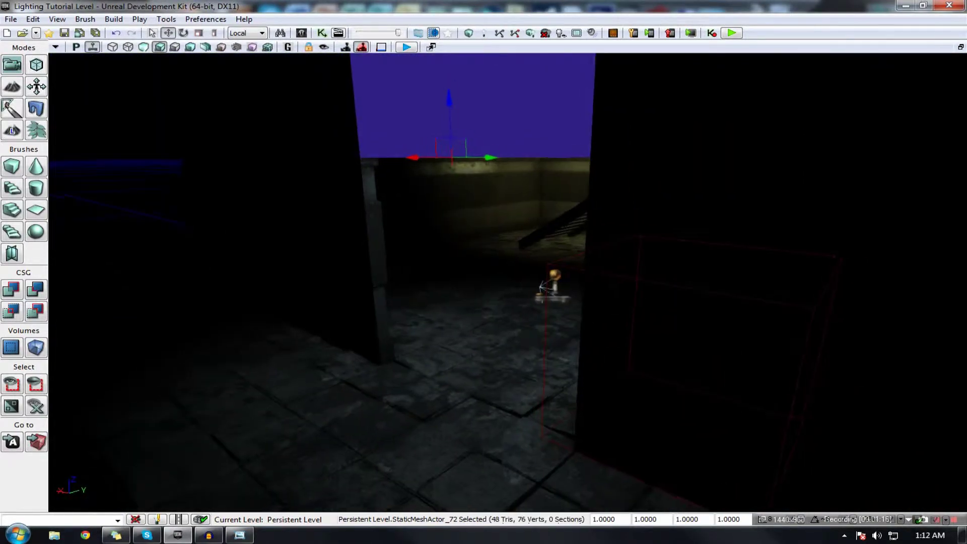
{"action": "scroll", "coordinate": [256, 302], "scroll_direction": "down", "scroll_amount": 6}
{"action": "mouse_move", "coordinate": [398, 391]}
{"action": "right_mouse_down"}
{"action": "mouse_move", "coordinate": [445, 393]}
{"action": "mouse_move", "coordinate": [406, 362]}
{"action": "mouse_move", "coordinate": [383, 322]}
{"action": "mouse_move", "coordinate": [398, 385]}
{"action": "right_mouse_up"}
{"action": "right_click_drag", "start_coordinate": [373, 434], "coordinate": [280, 426]}
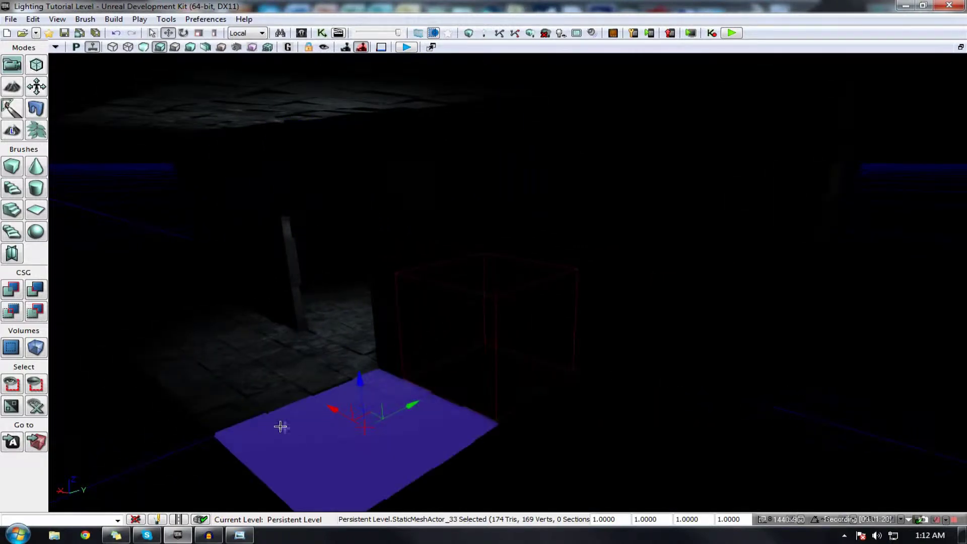
{"action": "right_click", "coordinate": [284, 425]}
{"action": "mouse_move", "coordinate": [312, 423]}
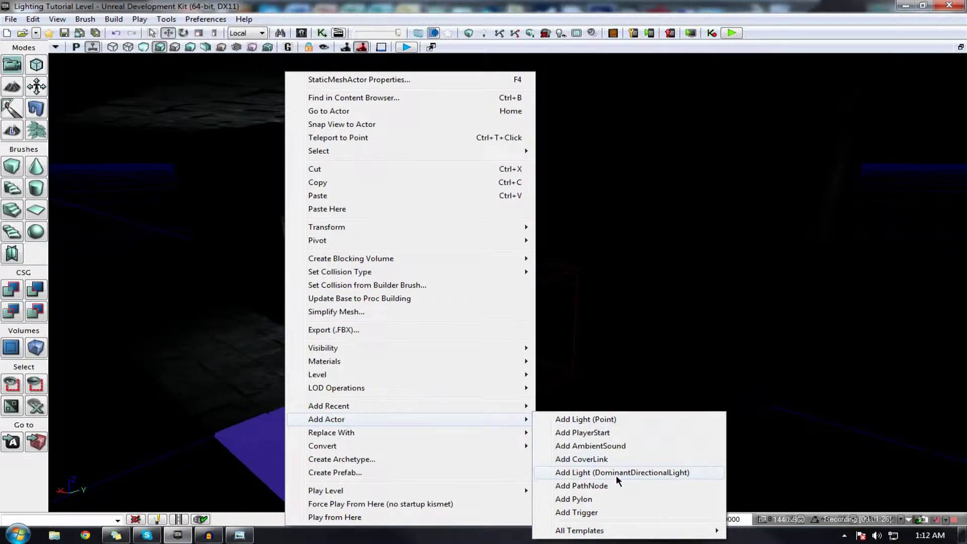
{"action": "left_click", "coordinate": [603, 420]}
{"action": "left_click_drag", "start_coordinate": [278, 383], "coordinate": [321, 236]}
Step: View the wall around the doorway under the new point light and delete the light
{"action": "mouse_move", "coordinate": [334, 302]}
{"action": "right_mouse_down"}
{"action": "mouse_move", "coordinate": [352, 299]}
{"action": "mouse_move", "coordinate": [334, 309]}
{"action": "right_mouse_up"}
{"action": "scroll", "coordinate": [335, 310], "scroll_direction": "down", "scroll_amount": 3}
{"action": "scroll", "coordinate": [335, 309], "scroll_direction": "down", "scroll_amount": 1}
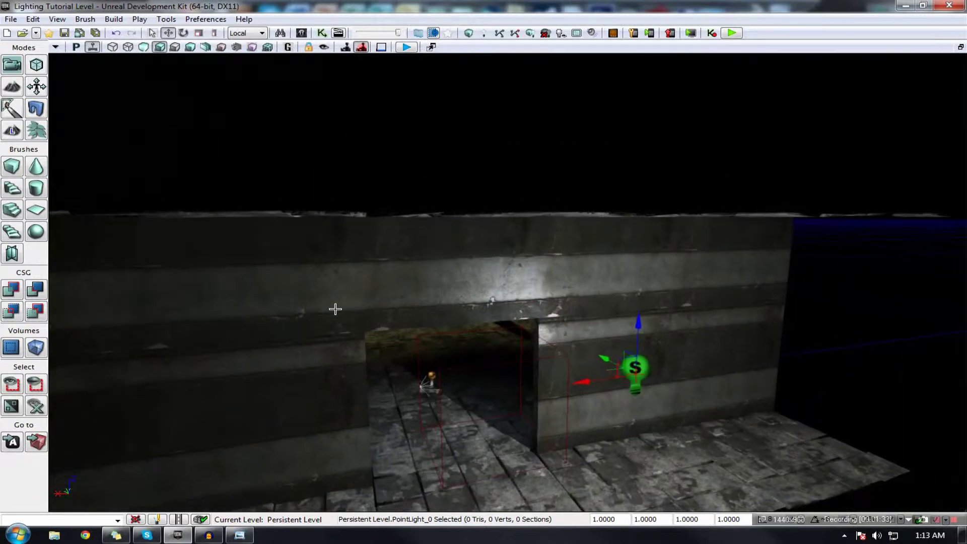
{"action": "key", "text": "Delete"}
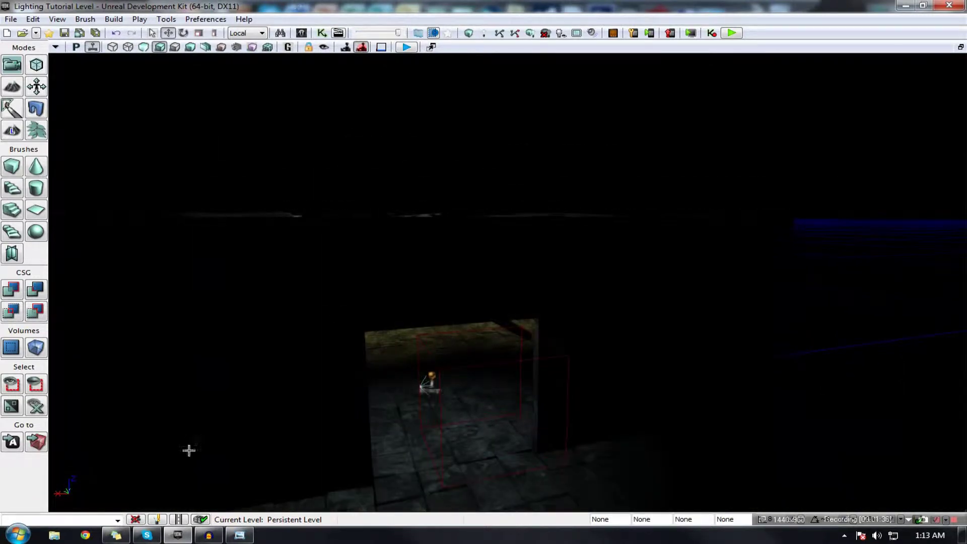
{"action": "right_click", "coordinate": [189, 450]}
{"action": "mouse_move", "coordinate": [252, 420]}
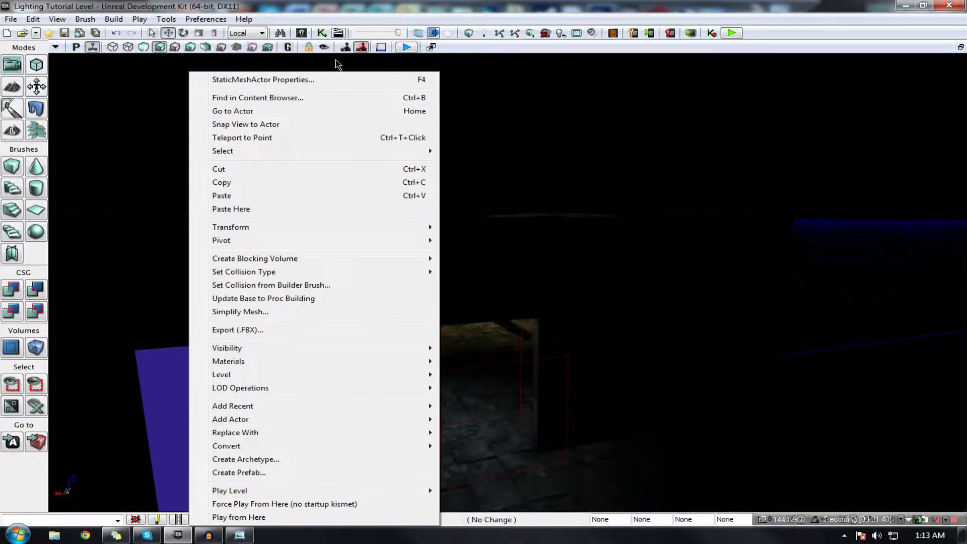
Step: Browse the placeable actor classes under Lights, expanding the DirectionalLights, PointLights and SkyLights categories
{"action": "left_click", "coordinate": [301, 33]}
{"action": "left_click", "coordinate": [433, 124]}
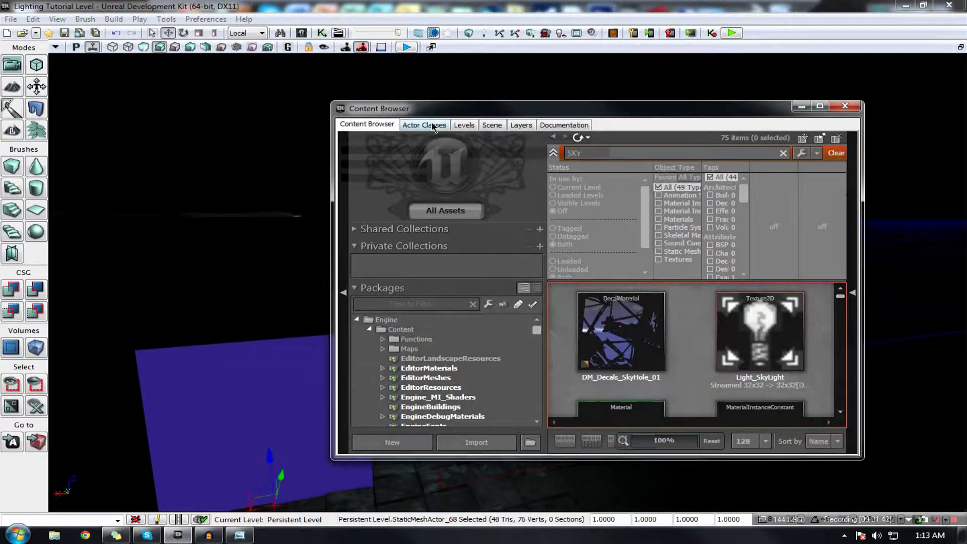
{"action": "left_click_drag", "start_coordinate": [427, 115], "coordinate": [266, 137]}
{"action": "left_click", "coordinate": [219, 160]}
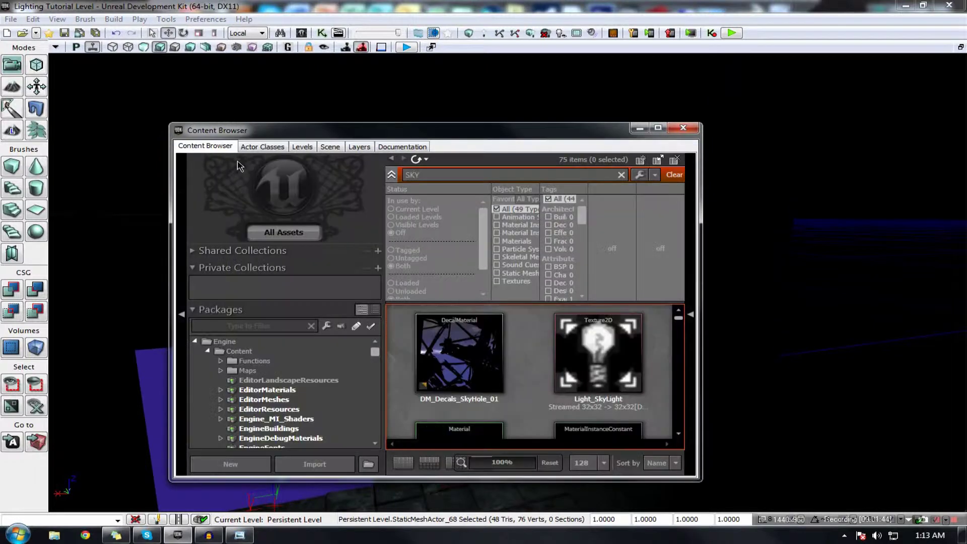
{"action": "left_click", "coordinate": [247, 149]}
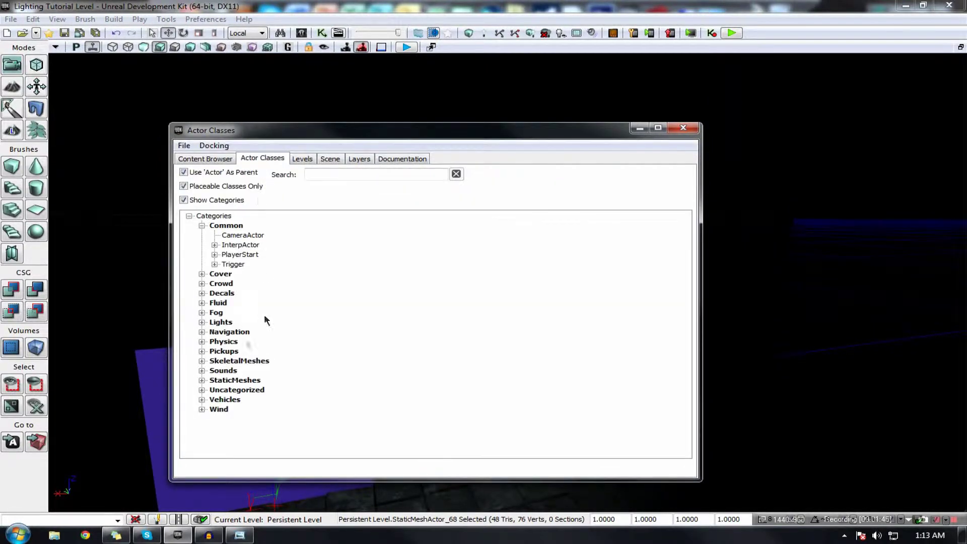
{"action": "left_click", "coordinate": [202, 322]}
{"action": "left_click", "coordinate": [215, 352]}
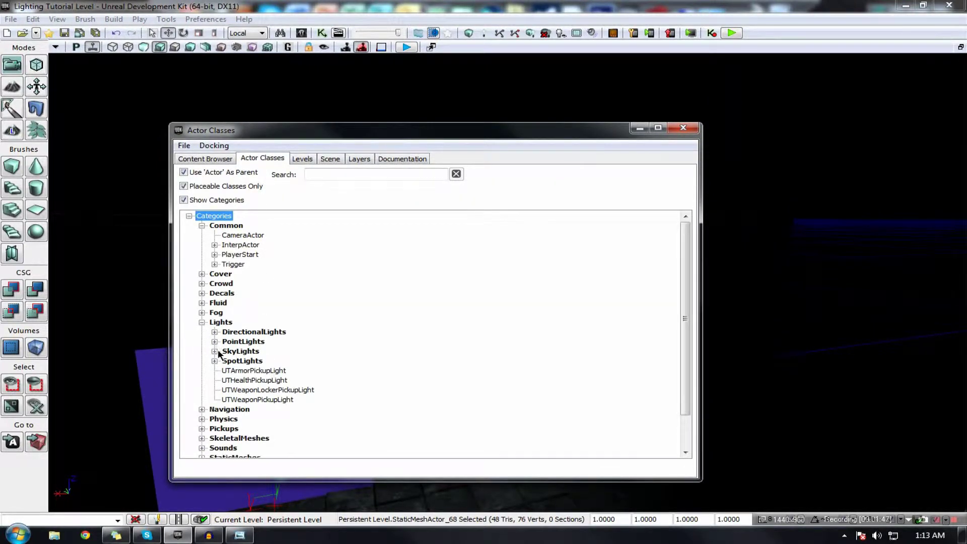
{"action": "left_click", "coordinate": [214, 342]}
{"action": "left_click", "coordinate": [215, 332]}
{"action": "scroll", "coordinate": [222, 402], "scroll_direction": "down", "scroll_amount": 3}
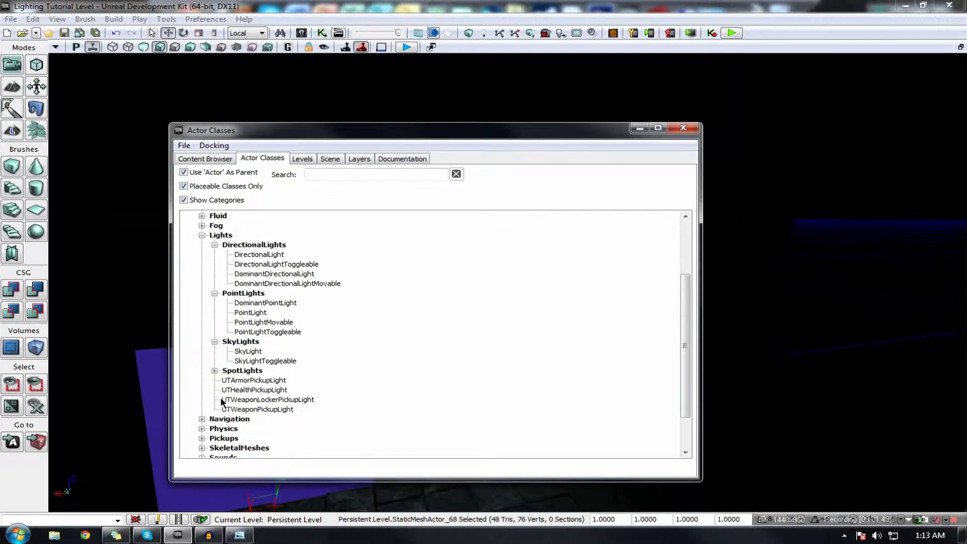
Step: Clear the asset search in the Content Browser and open the map file Tutorial Level.udk
{"action": "left_click", "coordinate": [224, 159]}
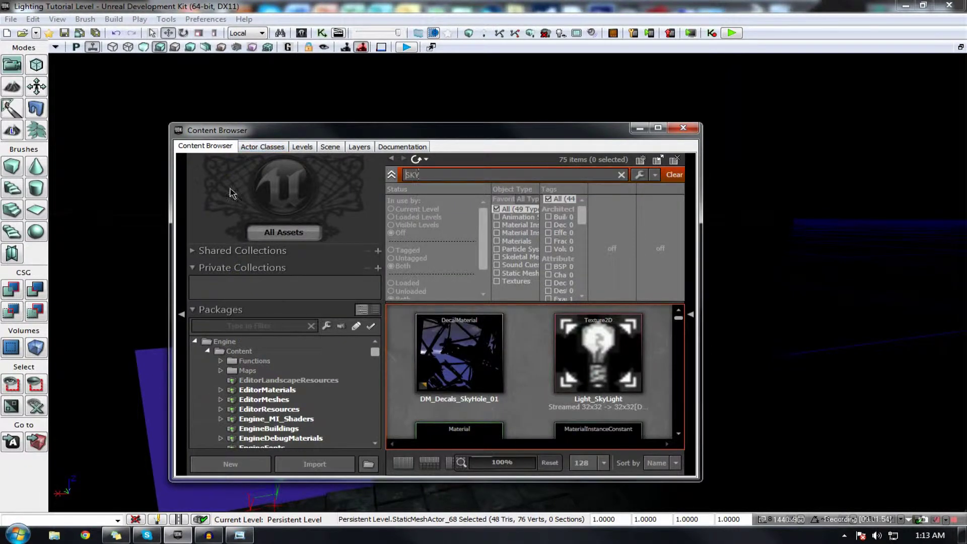
{"action": "key", "text": "BackSpace"}
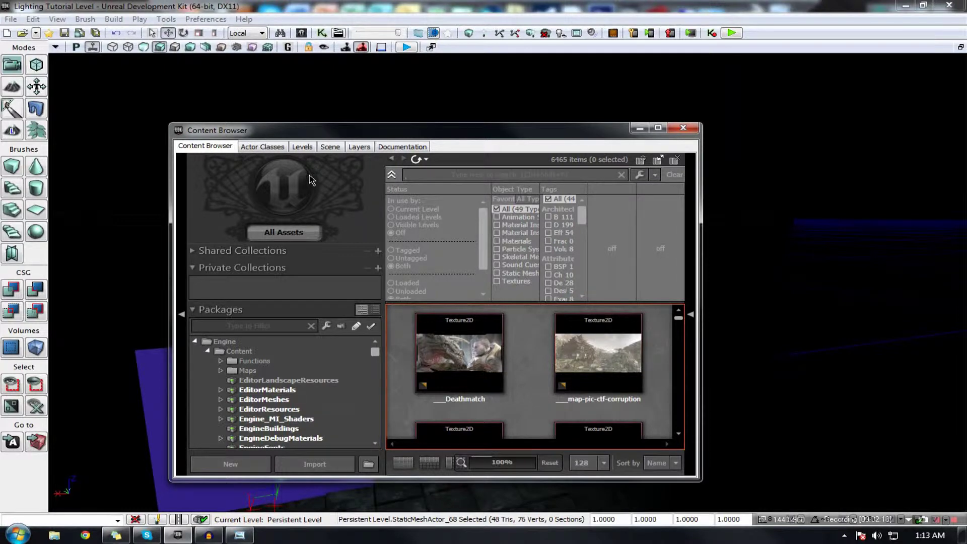
{"action": "left_click", "coordinate": [22, 33]}
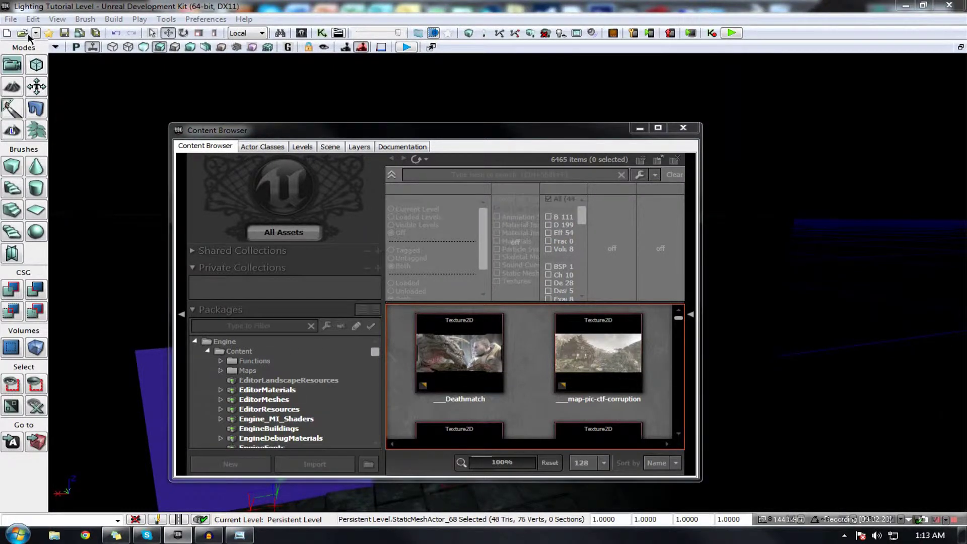
{"action": "left_click", "coordinate": [189, 110]}
{"action": "double_click", "coordinate": [173, 121]}
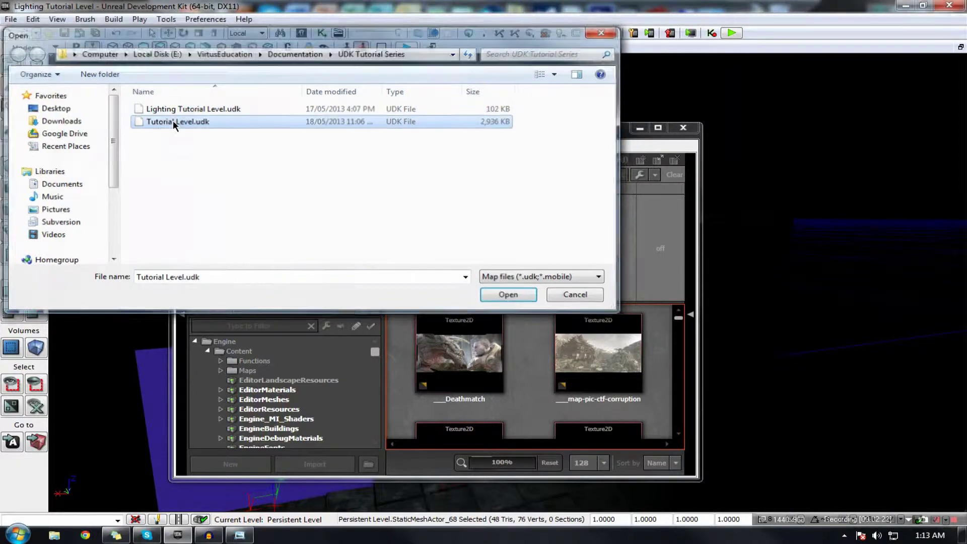
{"action": "left_click", "coordinate": [571, 369]}
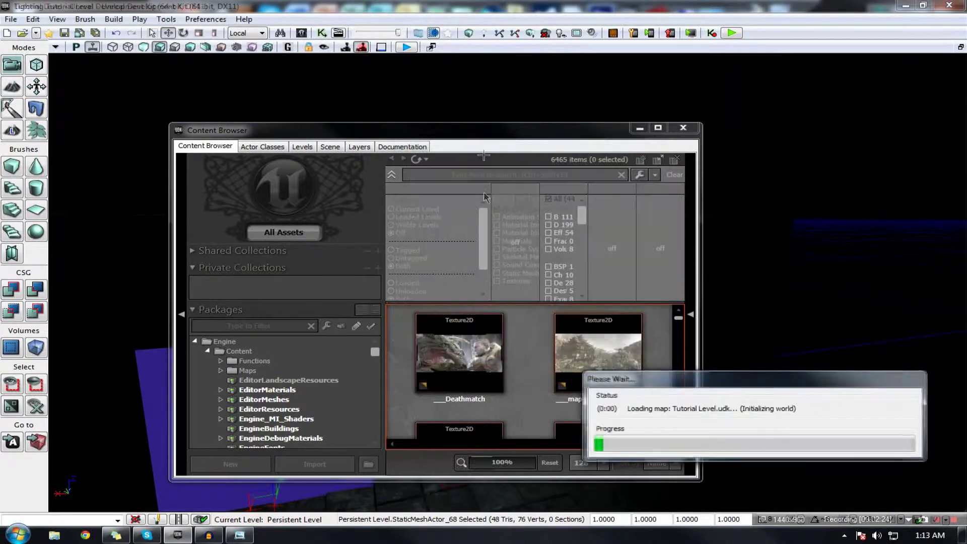
Step: Search the assets for "lightmap" and inspect the texture properties of DirectionalMaxComponent0_1
{"action": "type", "text": "lif"}
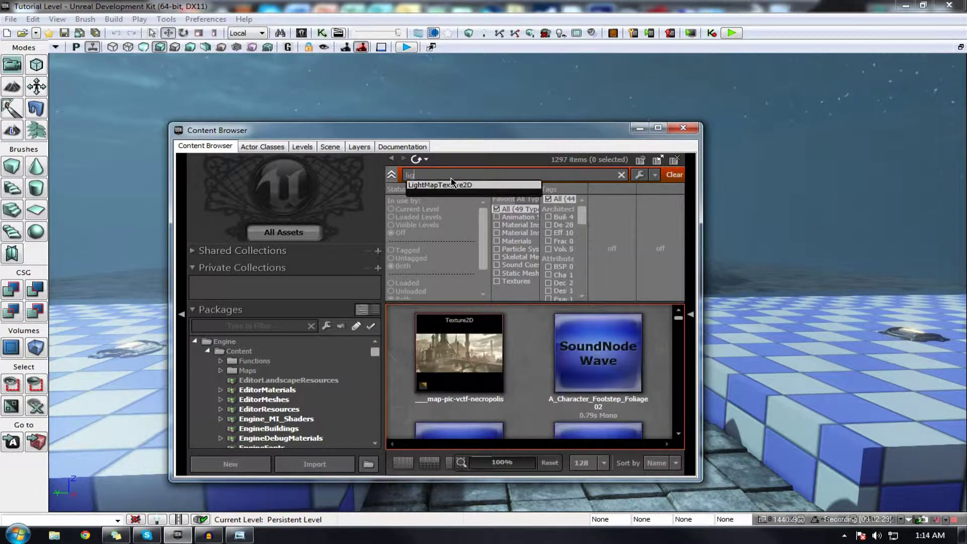
{"action": "type", "text": "htm"}
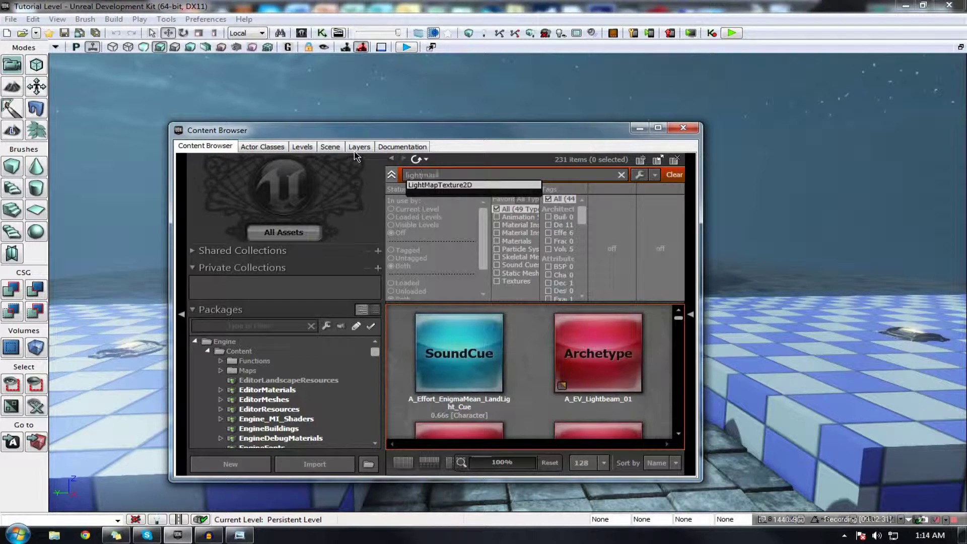
{"action": "type", "text": "ap,"}
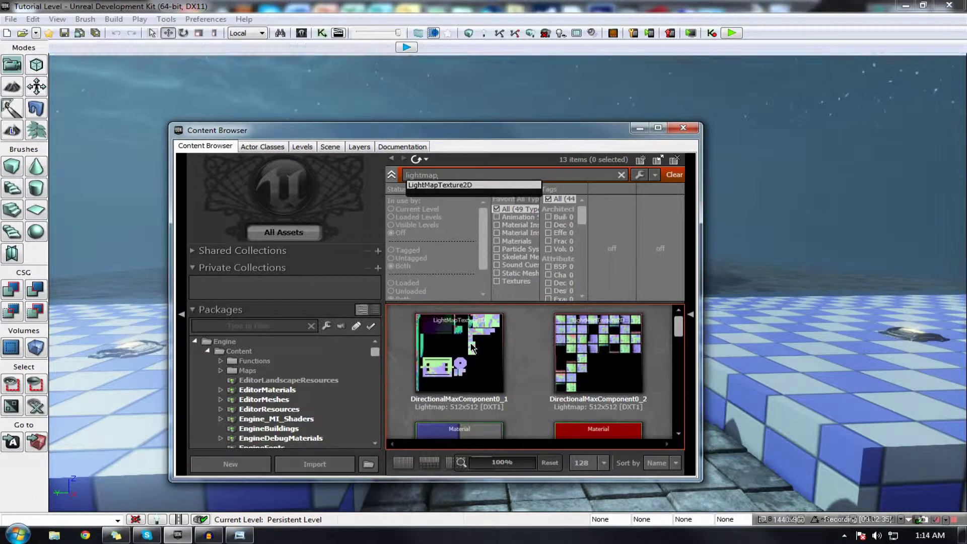
{"action": "left_click", "coordinate": [470, 348]}
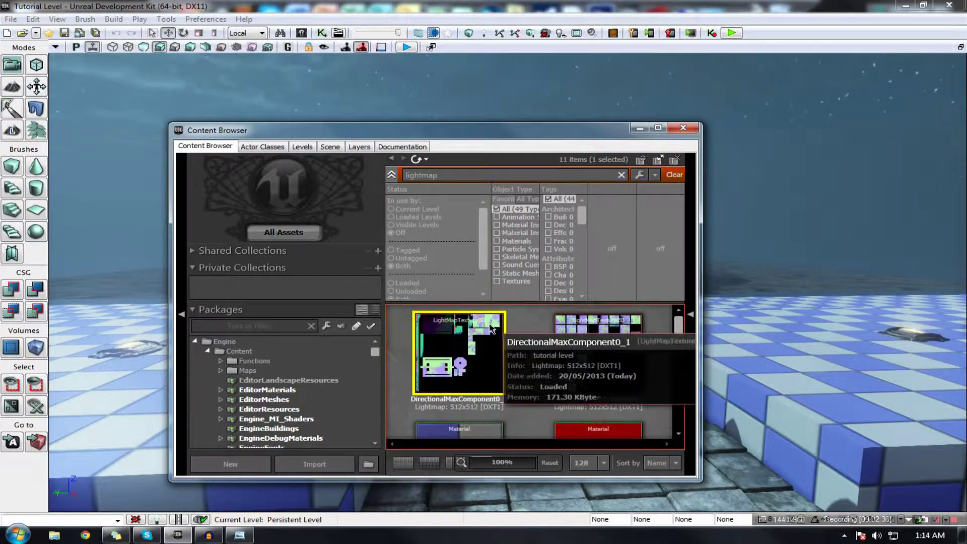
{"action": "double_click", "coordinate": [614, 334]}
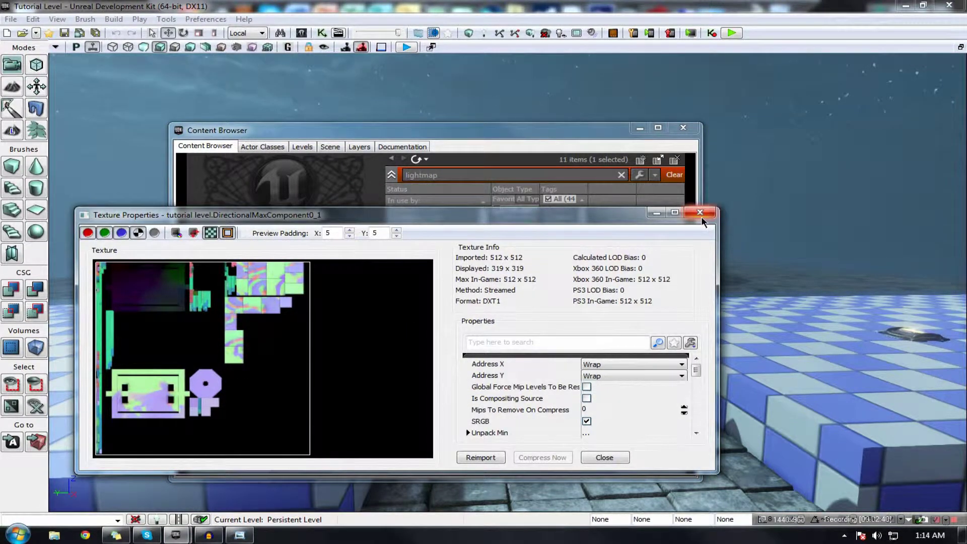
{"action": "left_click", "coordinate": [700, 212]}
Step: Search the assets for "shadowmap" and inspect the texture properties of ShadowMapTexture2D_0
{"action": "double_click", "coordinate": [470, 173]}
{"action": "type", "text": "sha"}
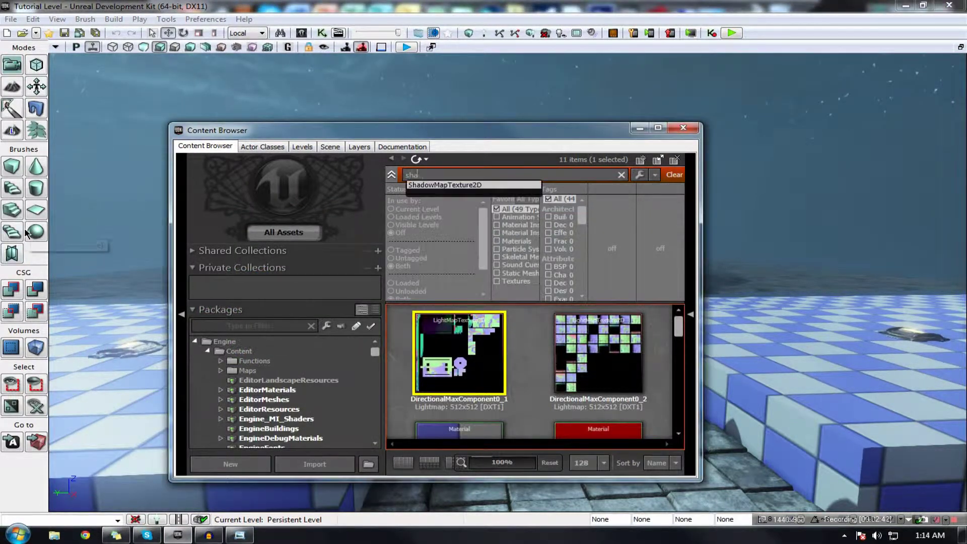
{"action": "type", "text": "dowmap"}
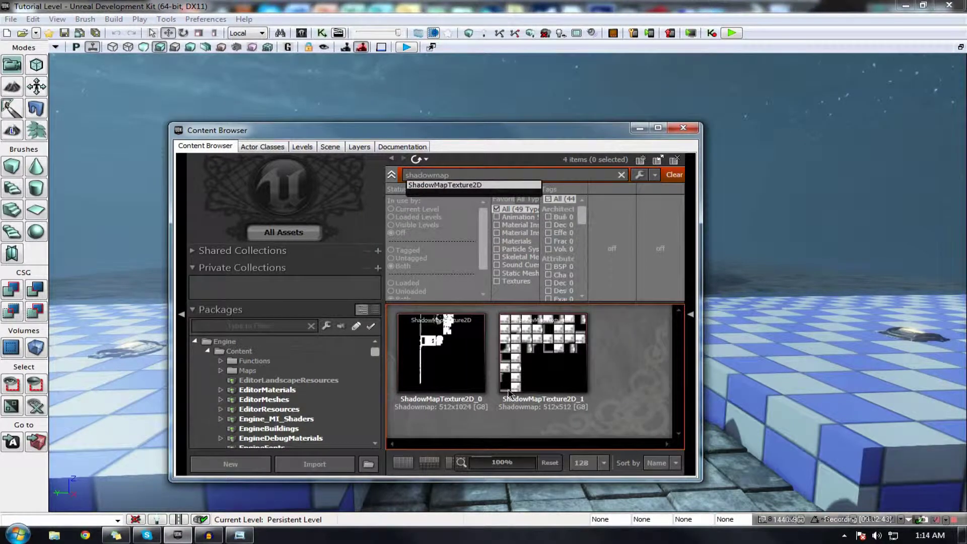
{"action": "left_click", "coordinate": [448, 383]}
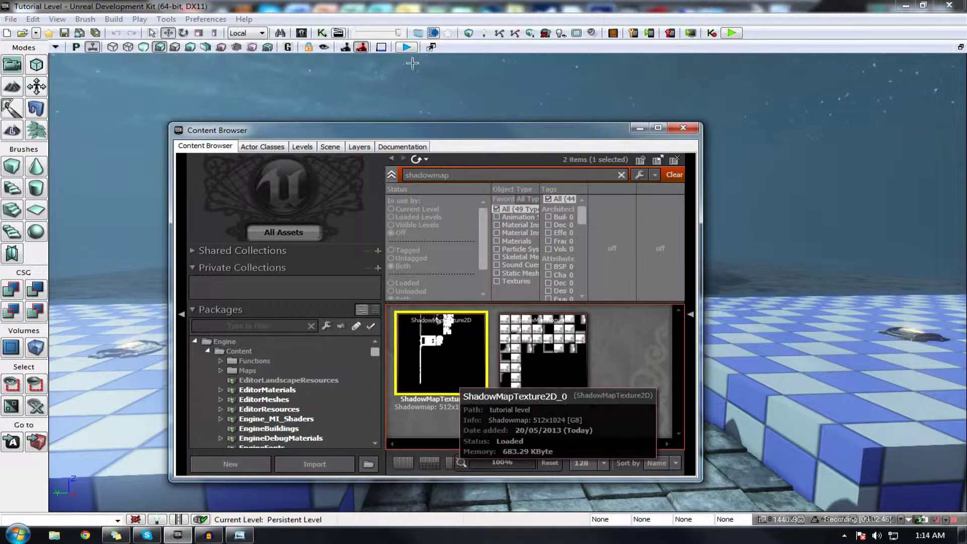
{"action": "double_click", "coordinate": [434, 346]}
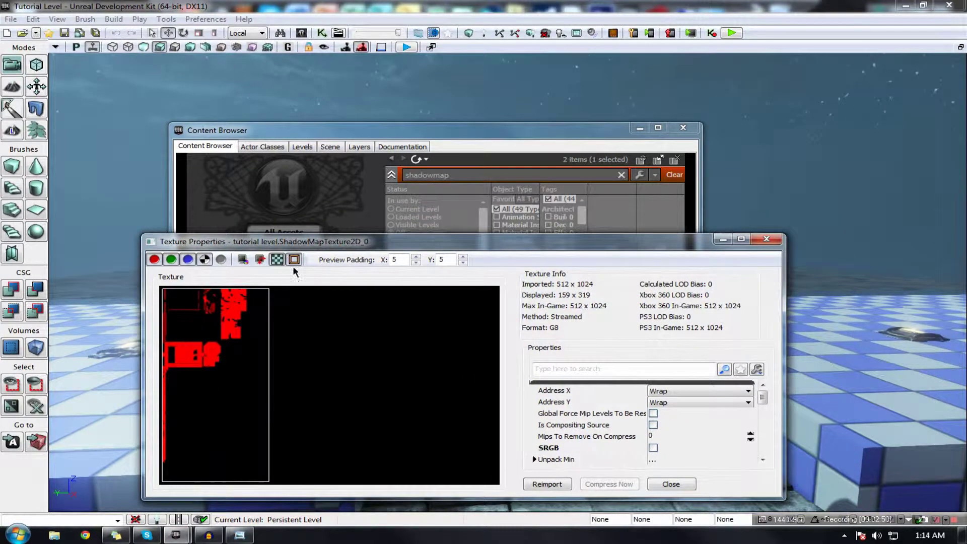
{"action": "left_click", "coordinate": [766, 239]}
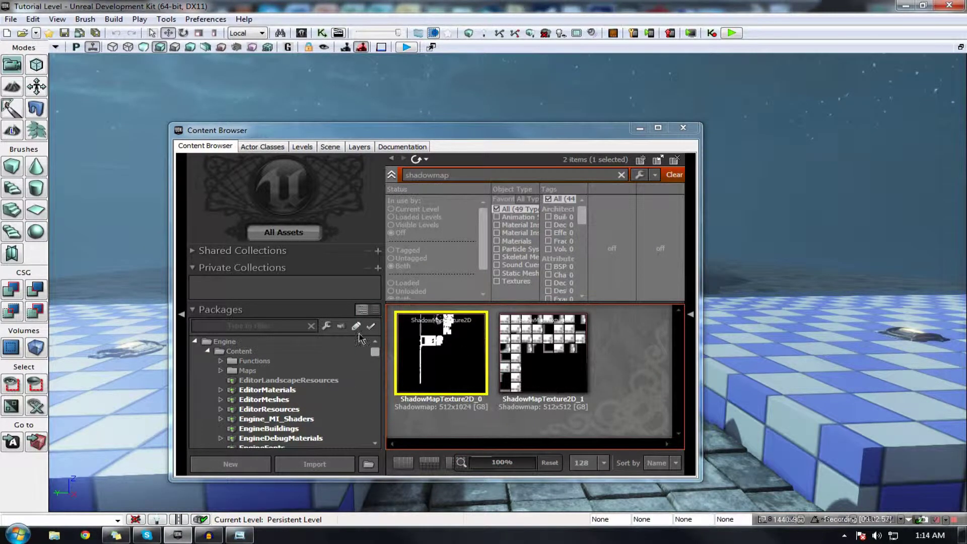
Step: Reopen the ShadowMapTexture2D_0 texture preview for another look and close it
{"action": "left_click", "coordinate": [470, 355]}
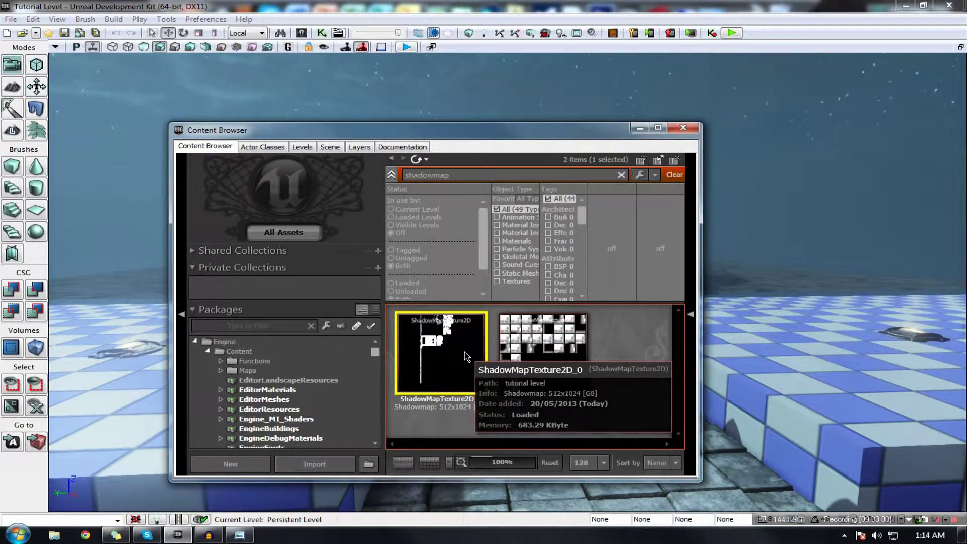
{"action": "double_click", "coordinate": [467, 357]}
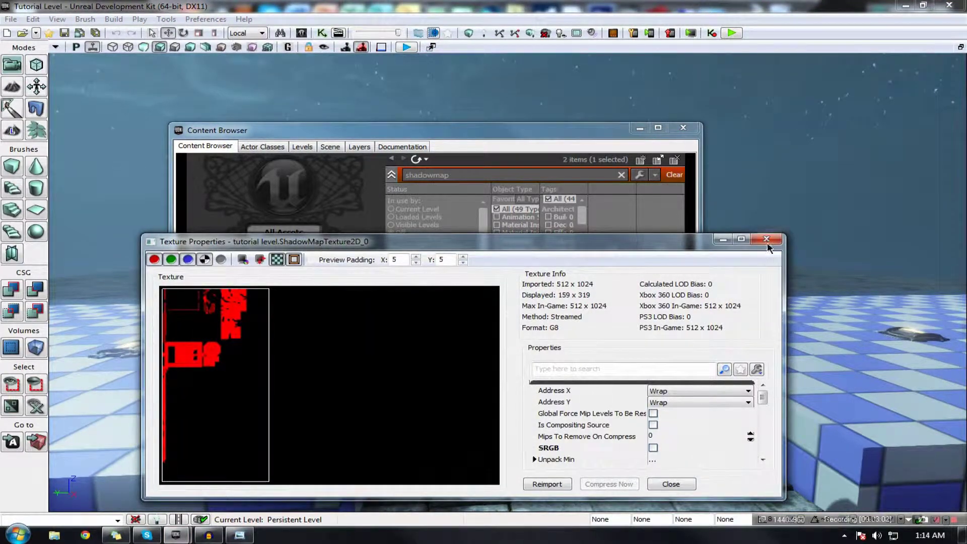
{"action": "left_click", "coordinate": [767, 240]}
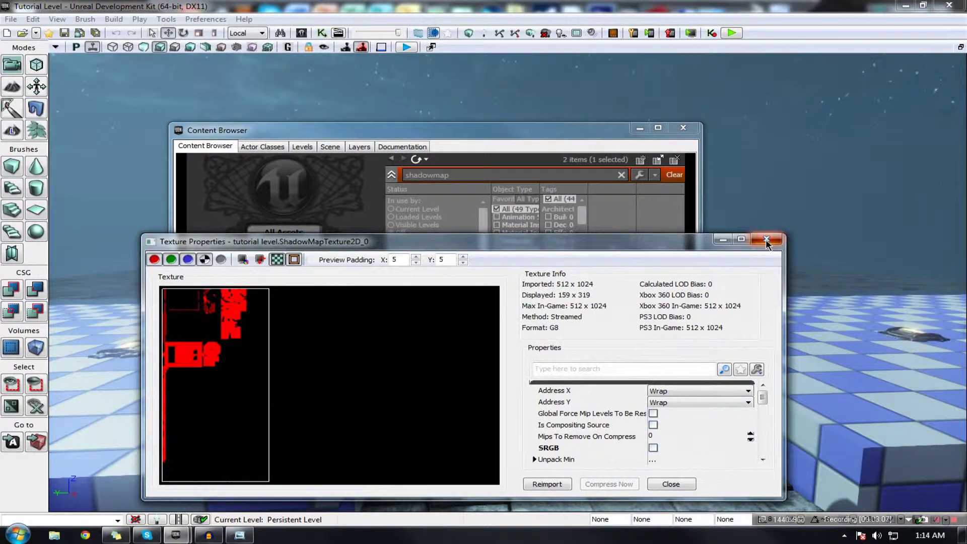
Step: Close the texture preview and expand the Lights category in the actor classes list
{"action": "left_click", "coordinate": [767, 240]}
{"action": "right_click_drag", "start_coordinate": [786, 252], "coordinate": [749, 192]}
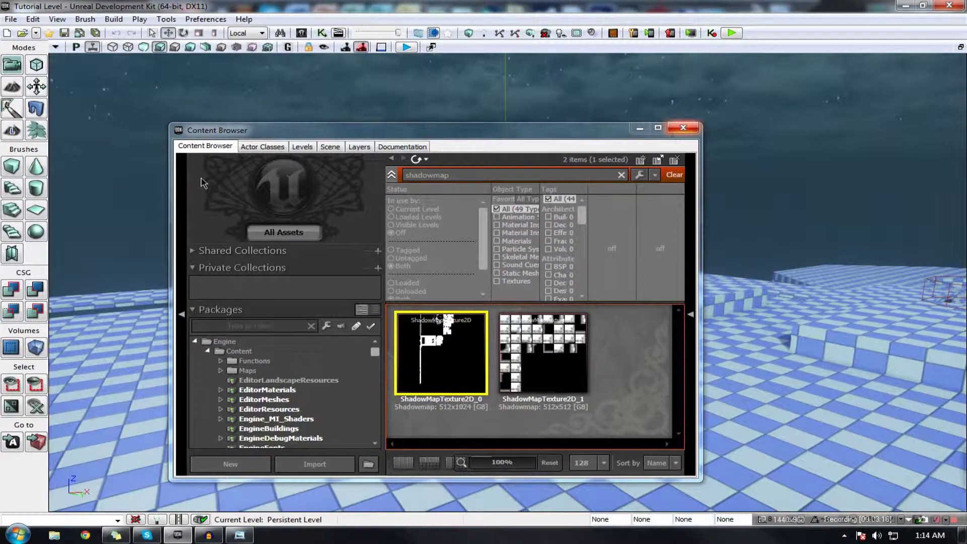
{"action": "left_click", "coordinate": [257, 147]}
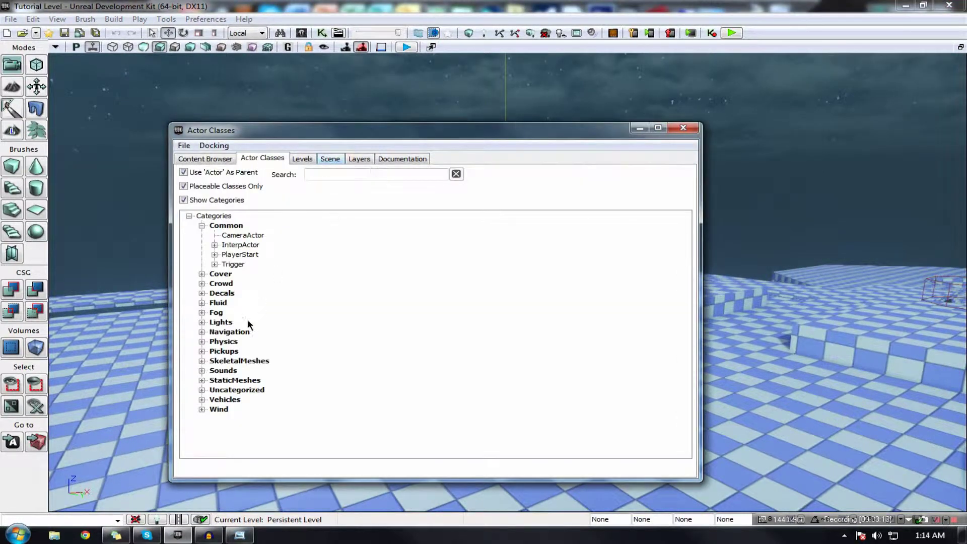
{"action": "left_click", "coordinate": [202, 314]}
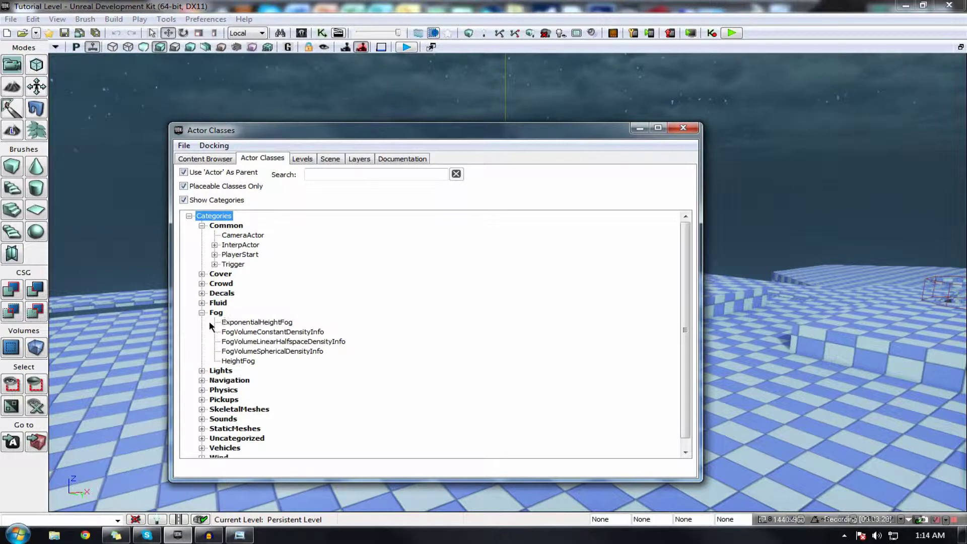
{"action": "left_click", "coordinate": [202, 312]}
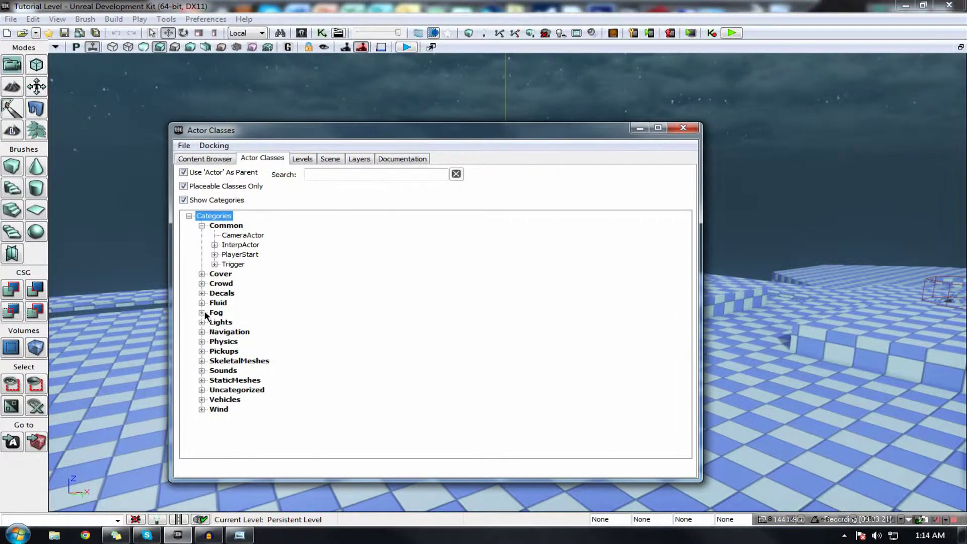
{"action": "left_click", "coordinate": [202, 323]}
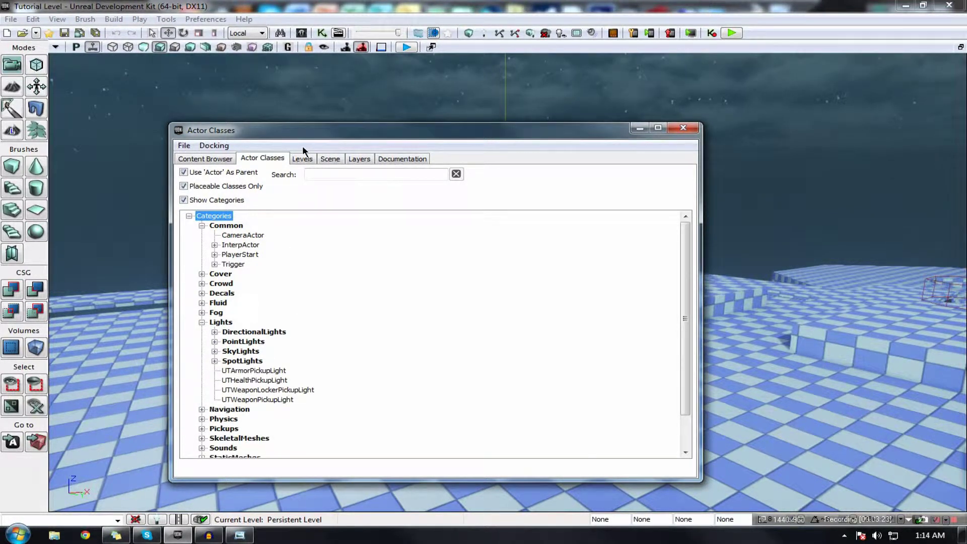
{"action": "left_click_drag", "start_coordinate": [294, 132], "coordinate": [174, 162]}
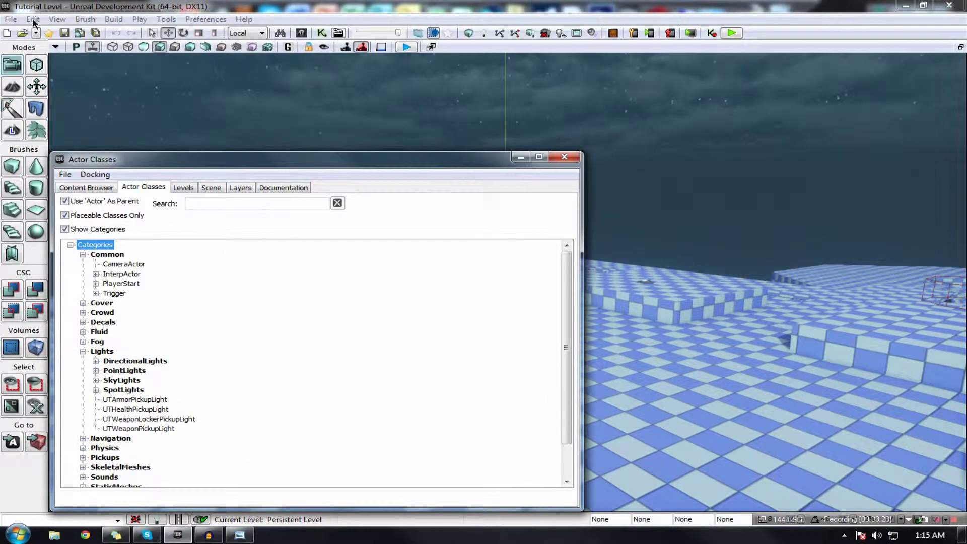
Step: Open the map file Lighting Tutorial Level.udk and look around its dark room
{"action": "left_click", "coordinate": [21, 33]}
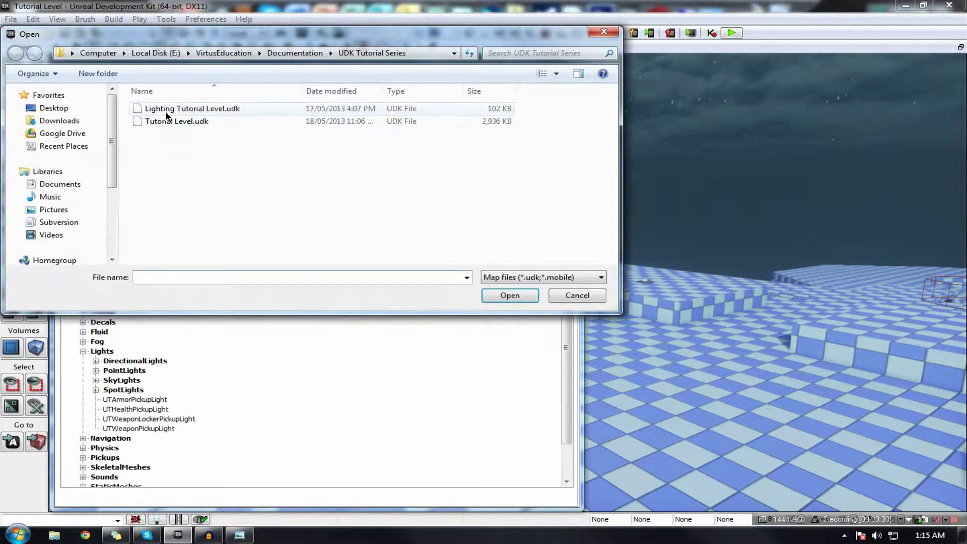
{"action": "double_click", "coordinate": [166, 110]}
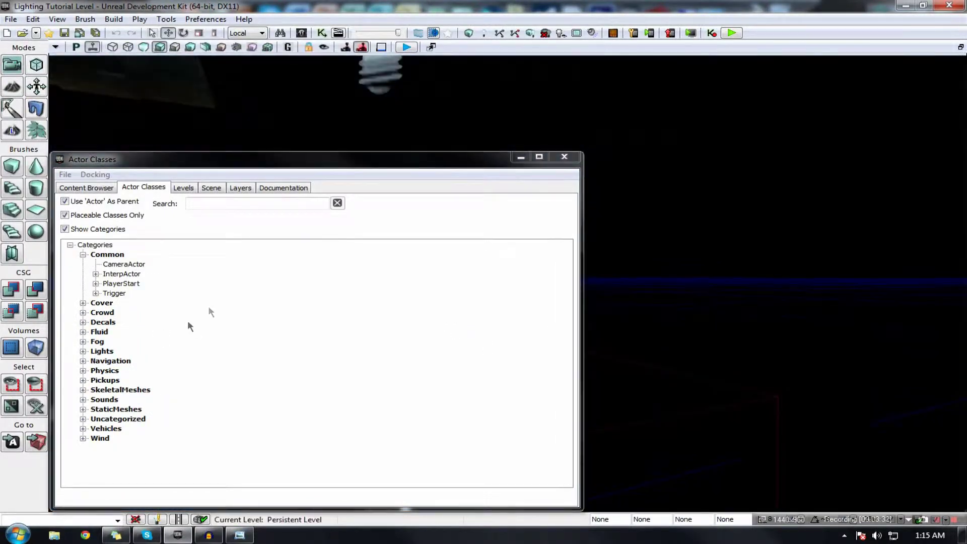
{"action": "left_click_drag", "start_coordinate": [313, 165], "coordinate": [966, 166]}
{"action": "right_click_drag", "start_coordinate": [317, 290], "coordinate": [897, 290]}
{"action": "right_click_drag", "start_coordinate": [483, 282], "coordinate": [448, 315]}
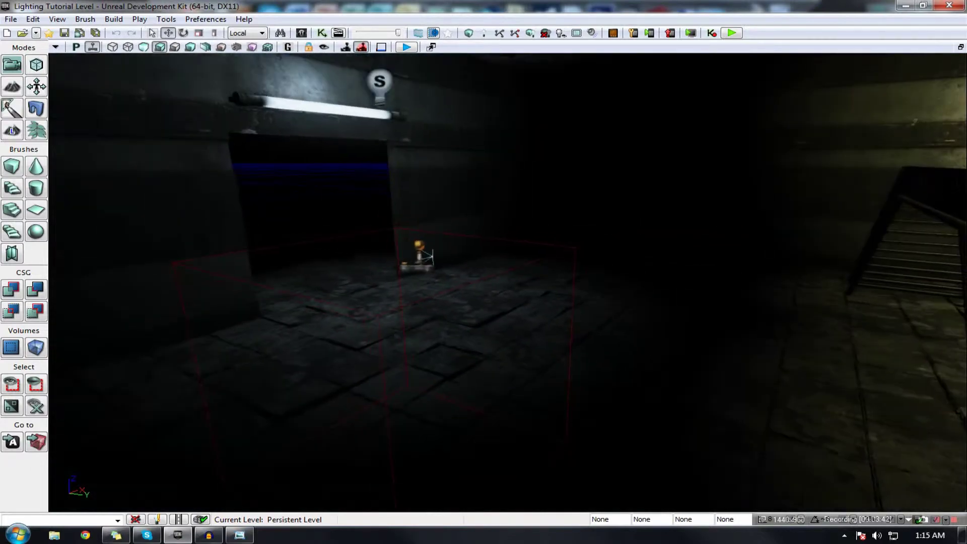
Step: Expand the DirectionalLights actor classes and select DominantDirectionalLight
{"action": "left_click_drag", "start_coordinate": [966, 153], "coordinate": [407, 122]}
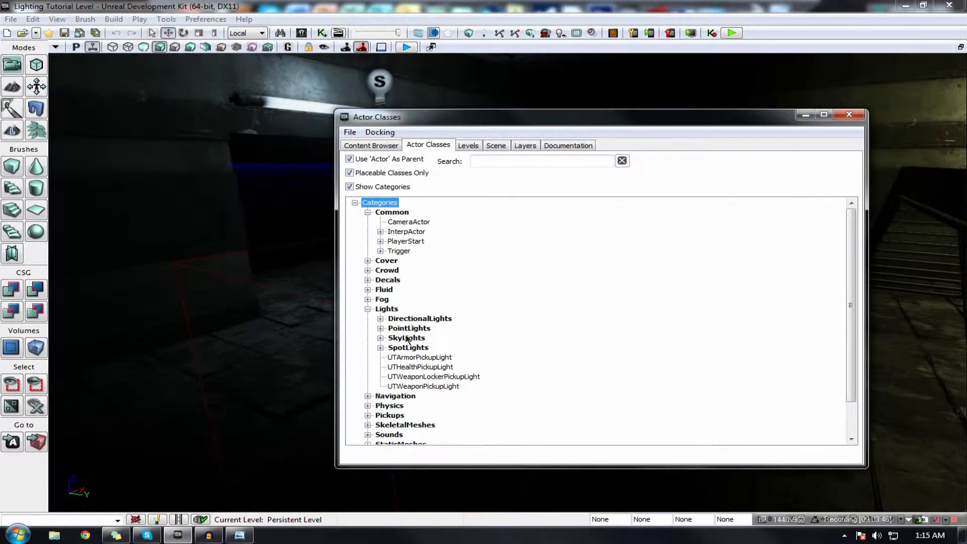
{"action": "left_click", "coordinate": [381, 318]}
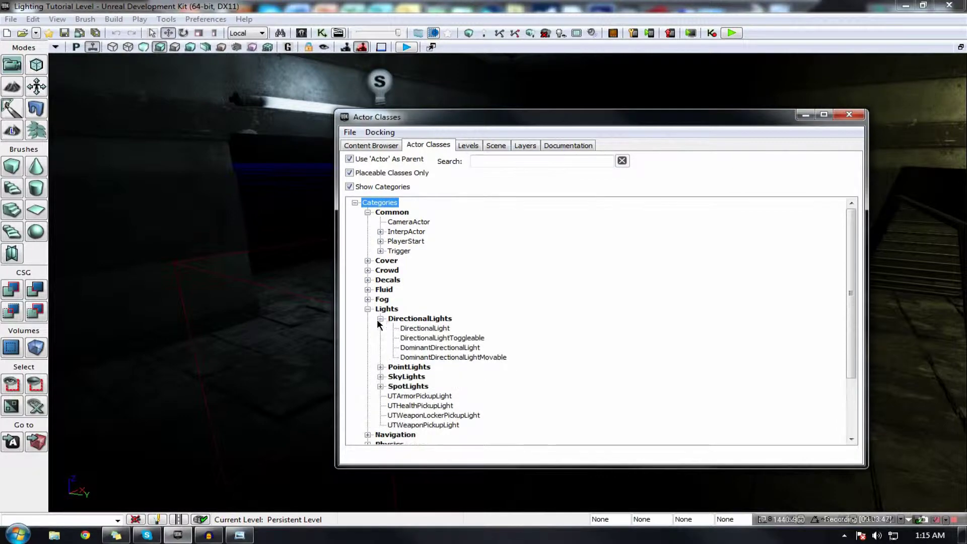
{"action": "left_click", "coordinate": [446, 349]}
Step: Open the map file Tutorial Level.udk and close the actor classes window
{"action": "left_click", "coordinate": [22, 32]}
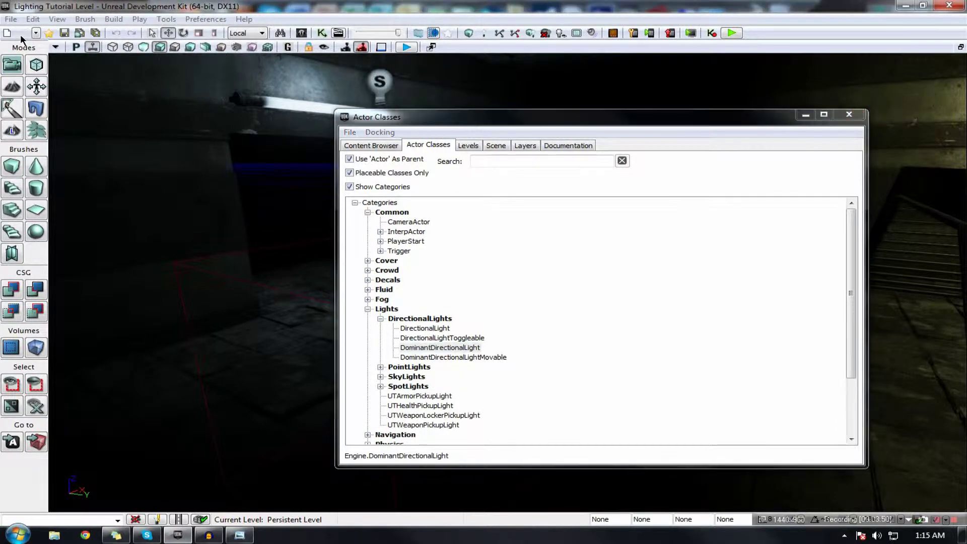
{"action": "double_click", "coordinate": [168, 124]}
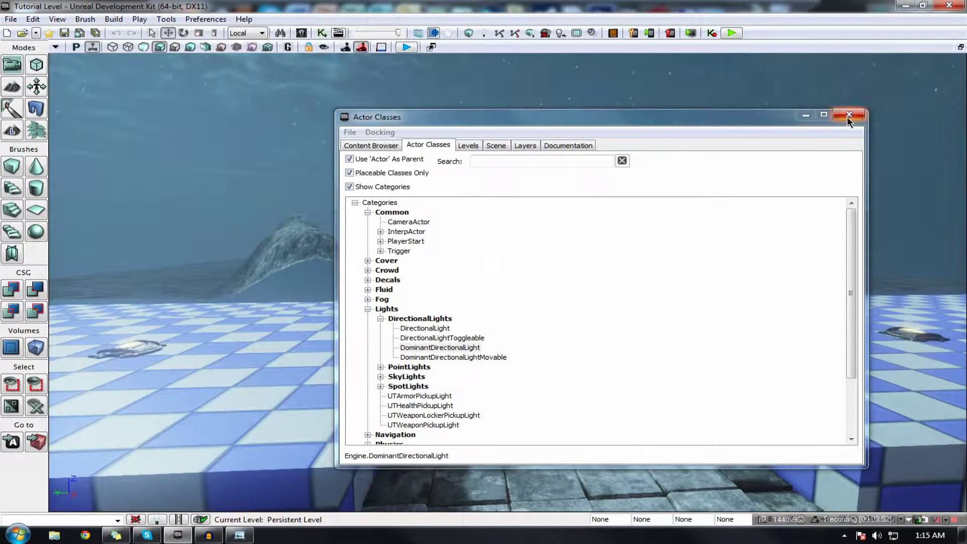
{"action": "left_click", "coordinate": [849, 114]}
Step: Open the properties of the level's dominant directional light and rotate the light to shift the moon's position in the sky
{"action": "right_click_drag", "start_coordinate": [428, 353], "coordinate": [335, 372]}
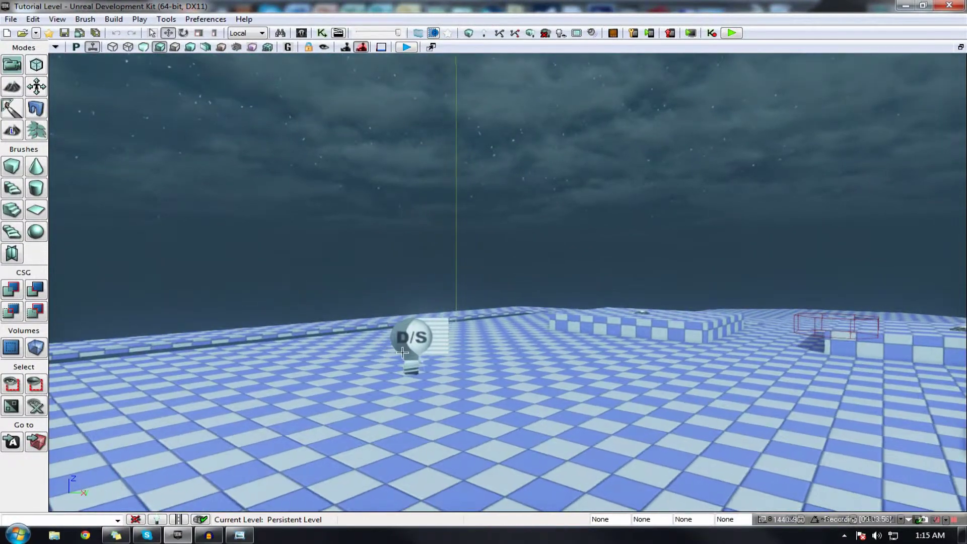
{"action": "right_click", "coordinate": [414, 337]}
{"action": "left_click", "coordinate": [469, 126]}
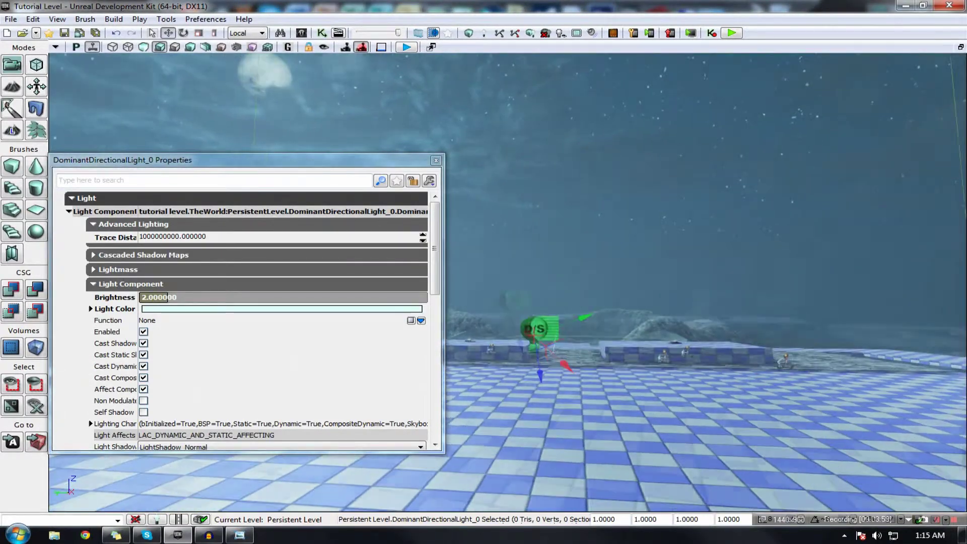
{"action": "right_click_drag", "start_coordinate": [470, 229], "coordinate": [403, 216]}
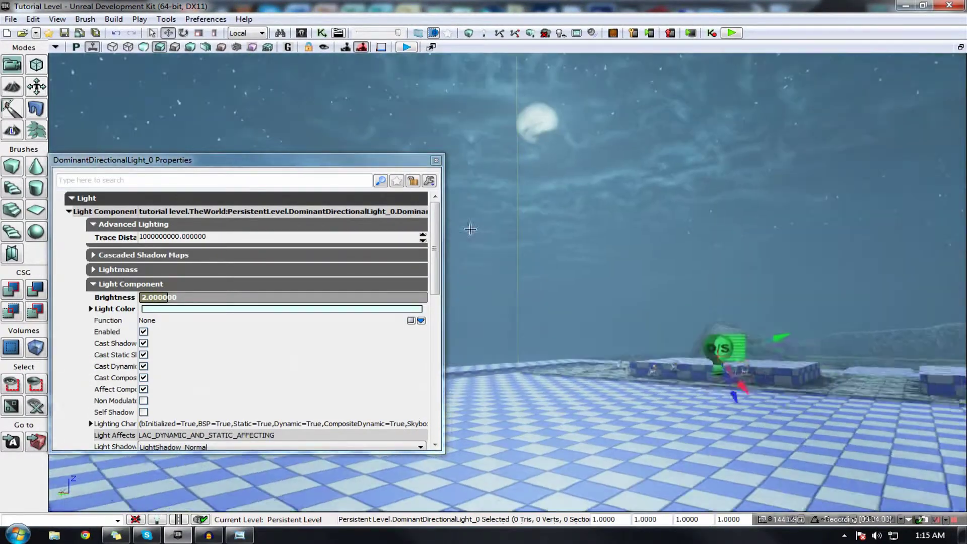
{"action": "left_click", "coordinate": [184, 33]}
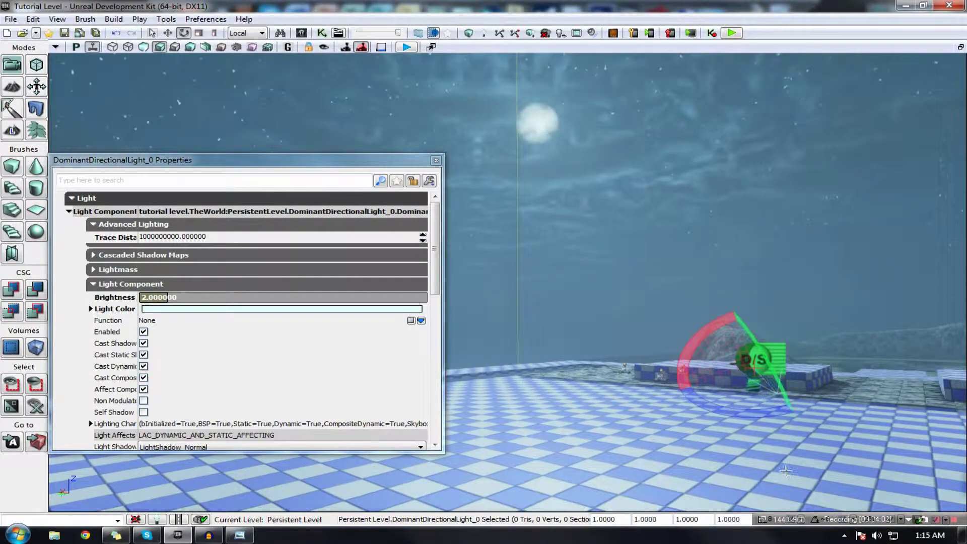
{"action": "left_click_drag", "start_coordinate": [730, 408], "coordinate": [564, 410]}
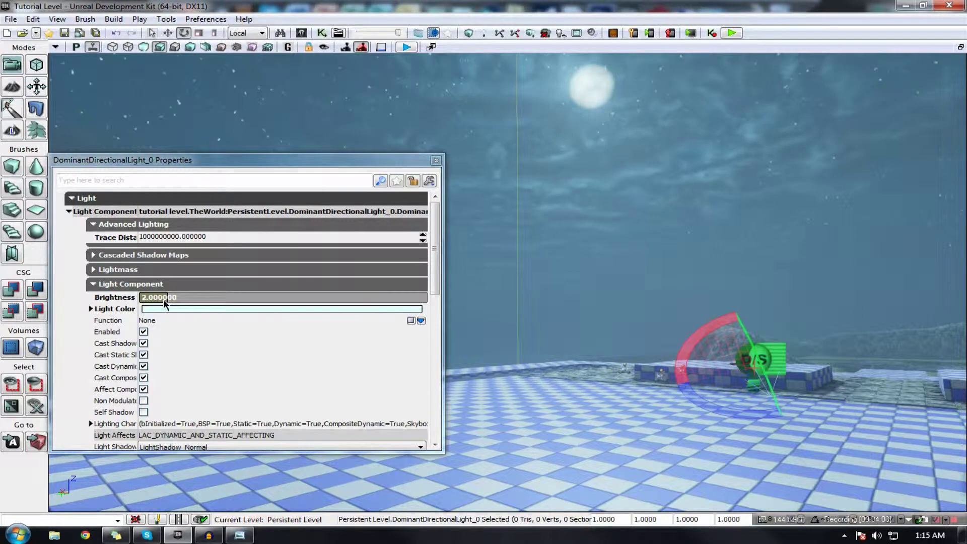
Step: Try a brightness of 0 on the dominant directional light and raise it to 15
{"action": "left_click", "coordinate": [164, 298]}
{"action": "key", "text": "Return"}
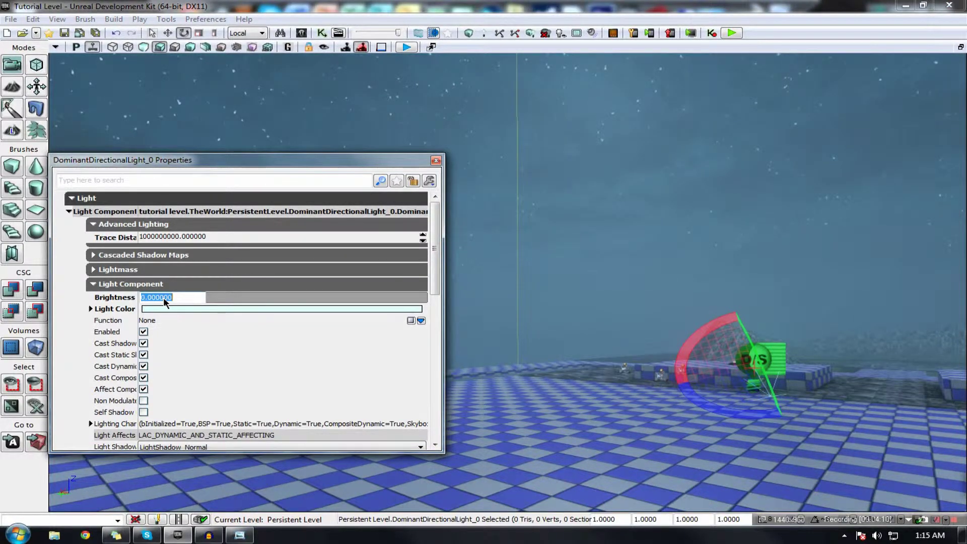
{"action": "key", "text": "Return"}
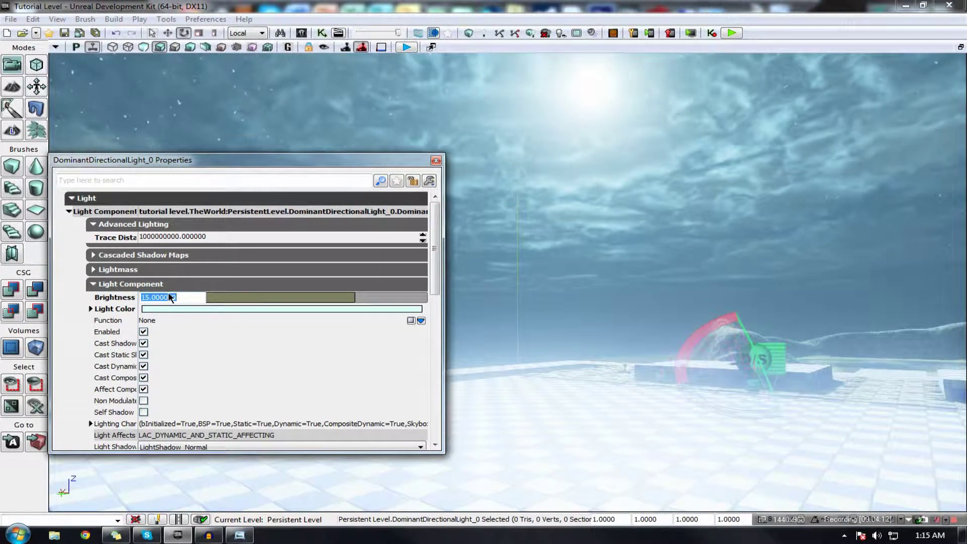
{"action": "left_click", "coordinate": [176, 237]}
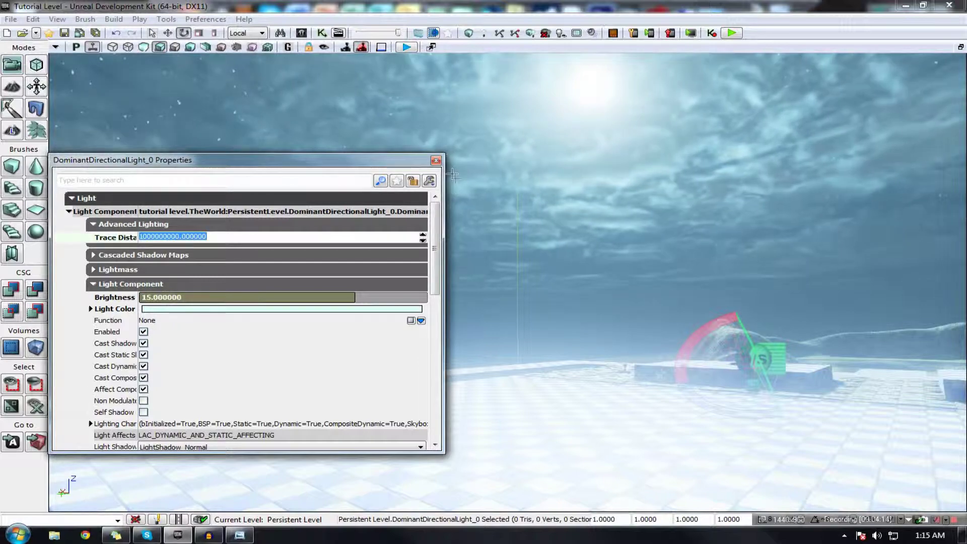
Step: Disable and re-enable the dominant directional light, and close its properties
{"action": "left_click", "coordinate": [144, 332]}
{"action": "left_click", "coordinate": [145, 332]}
{"action": "left_click", "coordinate": [436, 161]}
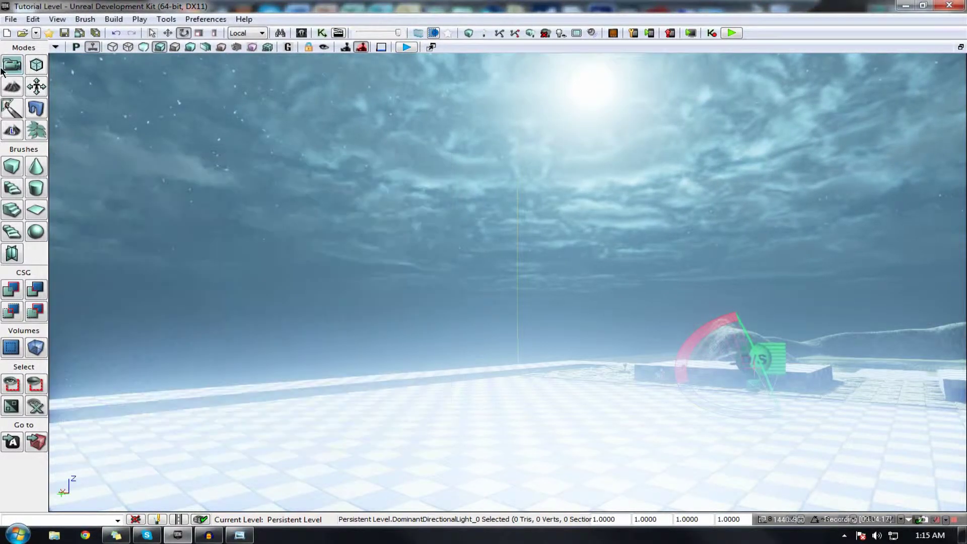
Step: Open the map file Lighting Tutorial Level.udk in place of the current level
{"action": "left_click", "coordinate": [23, 33]}
{"action": "left_click", "coordinate": [174, 108]}
{"action": "left_click", "coordinate": [174, 120]}
{"action": "left_click", "coordinate": [174, 110]}
{"action": "left_click", "coordinate": [170, 125]}
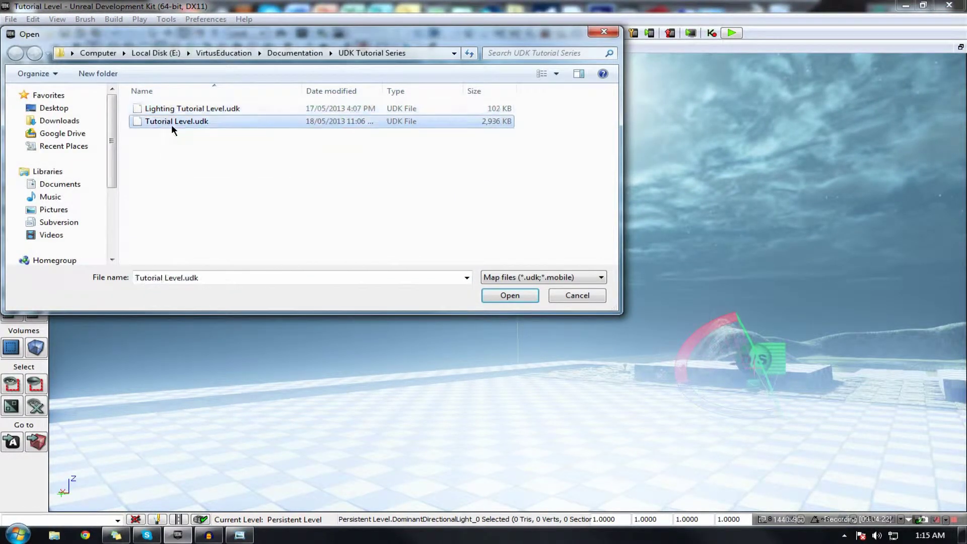
{"action": "double_click", "coordinate": [171, 112]}
{"action": "left_click", "coordinate": [570, 369]}
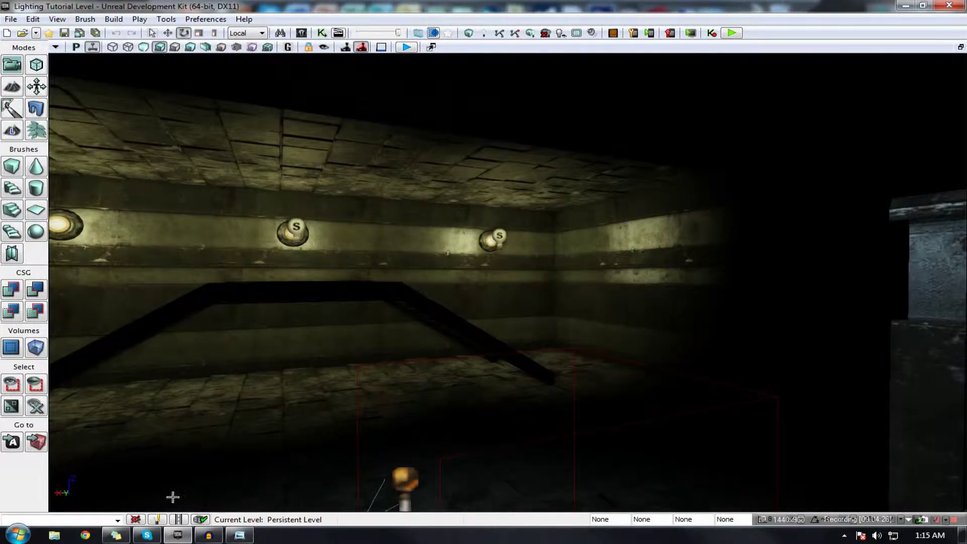
Step: Reopen the actor classes list and reposition its window so the dark room can be viewed beside it
{"action": "left_click", "coordinate": [302, 33]}
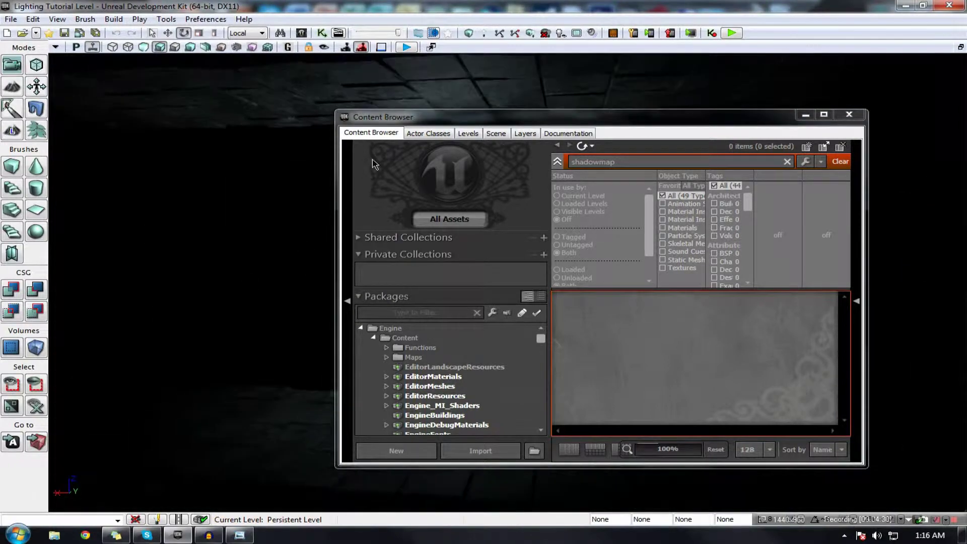
{"action": "left_click", "coordinate": [419, 133]}
{"action": "left_click_drag", "start_coordinate": [417, 117], "coordinate": [276, 58]}
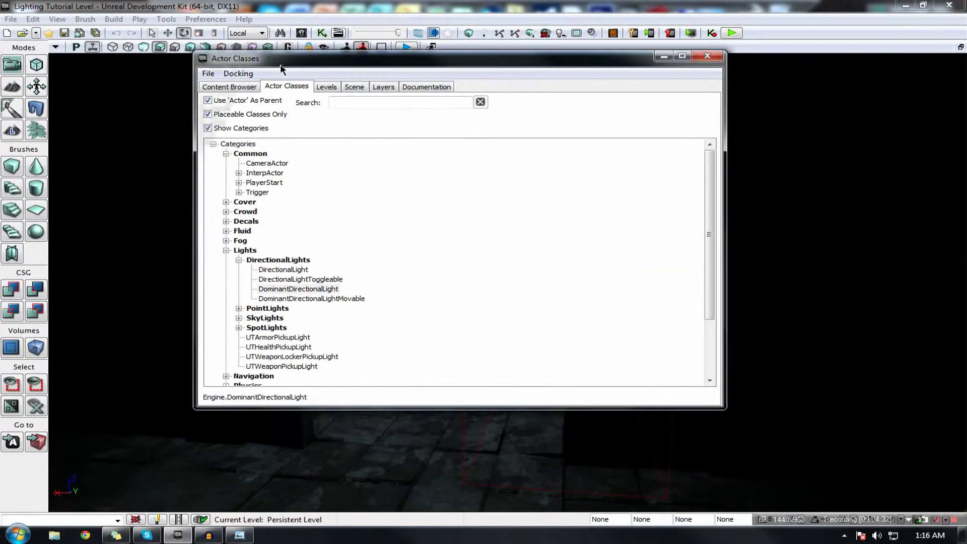
{"action": "left_click", "coordinate": [117, 336]}
{"action": "right_click_drag", "start_coordinate": [116, 336], "coordinate": [68, 336]}
Step: Review the DirectionalLightToggleable, DominantDirectionalLight and DominantDirectionalLightMovable classes while viewing the dark room
{"action": "left_click", "coordinate": [337, 298]}
{"action": "key", "text": "d"}
{"action": "right_click_drag", "start_coordinate": [126, 299], "coordinate": [153, 306]}
{"action": "left_click", "coordinate": [303, 288]}
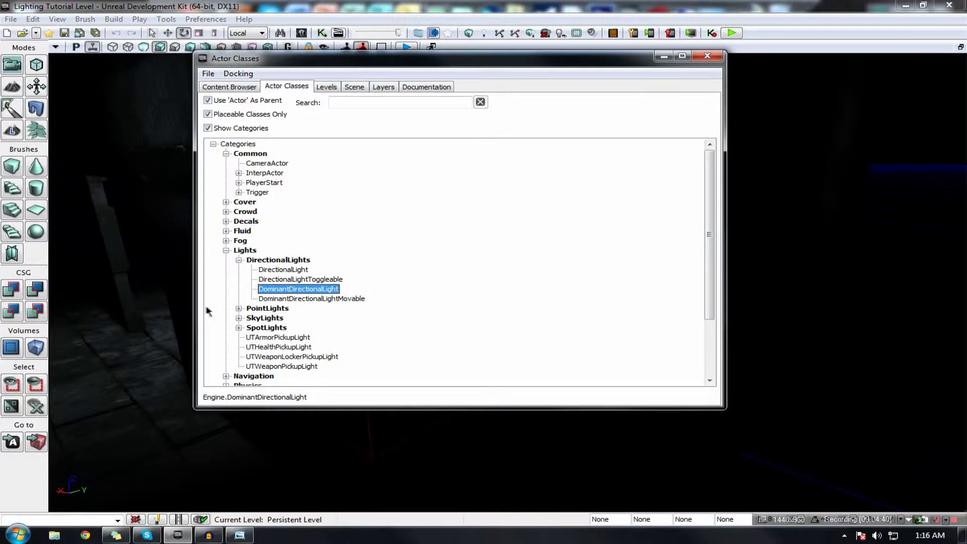
{"action": "left_click_drag", "start_coordinate": [339, 65], "coordinate": [421, 64]}
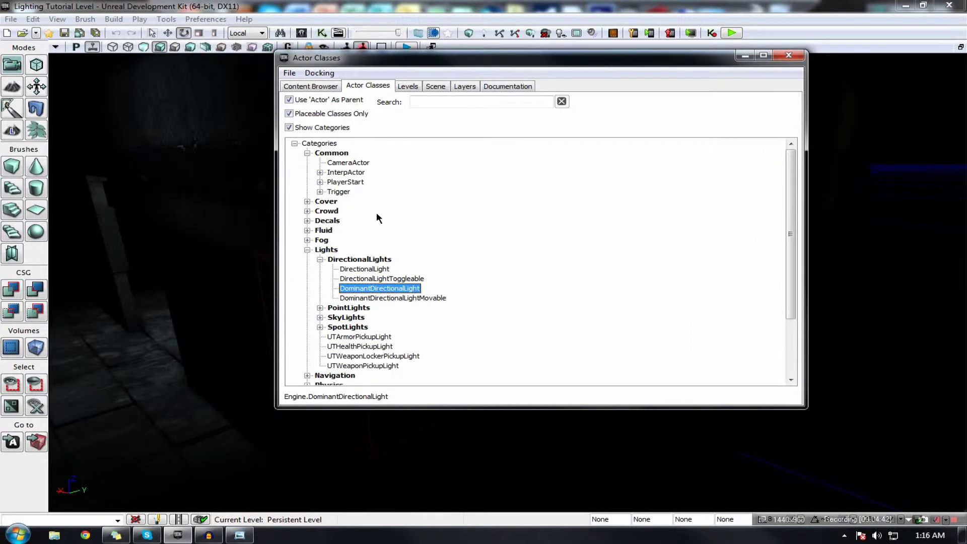
{"action": "mouse_move", "coordinate": [219, 295]}
{"action": "right_mouse_down"}
{"action": "mouse_move", "coordinate": [231, 282]}
{"action": "mouse_move", "coordinate": [237, 294]}
{"action": "right_mouse_up"}
{"action": "left_click", "coordinate": [375, 280]}
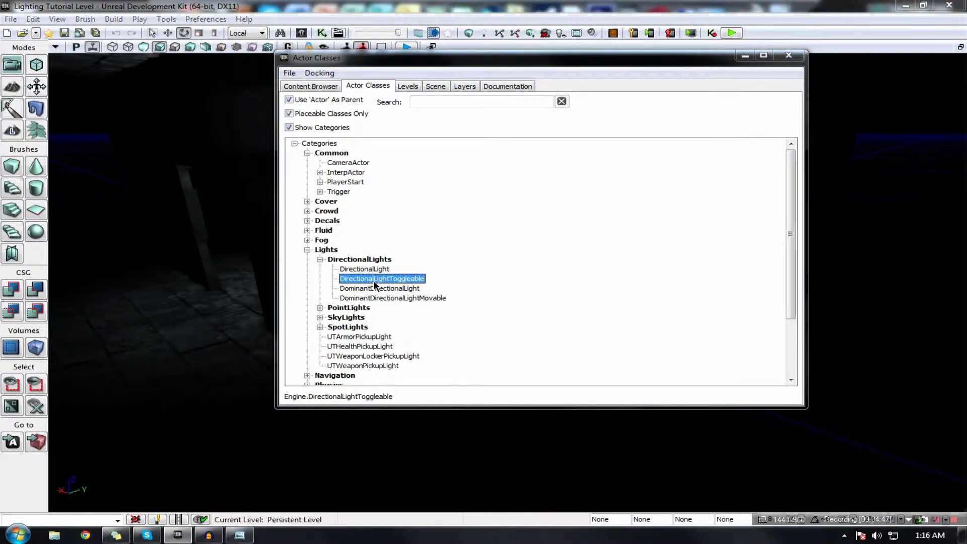
{"action": "left_click", "coordinate": [412, 292]}
{"action": "left_click", "coordinate": [427, 299]}
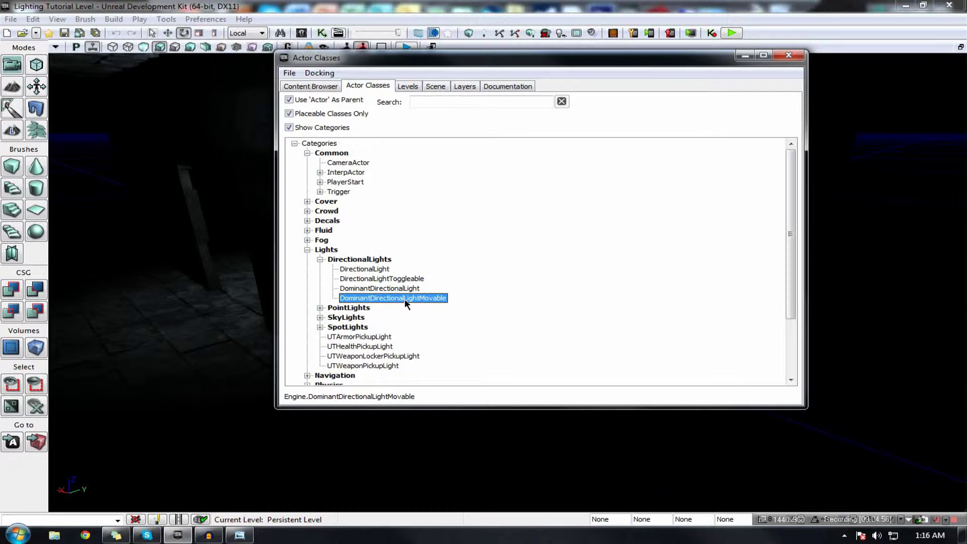
Step: Expand the PointLights and SkyLights actor classes and place a PointLight on the dark room's floor
{"action": "left_click", "coordinate": [346, 308]}
{"action": "left_click", "coordinate": [320, 308]}
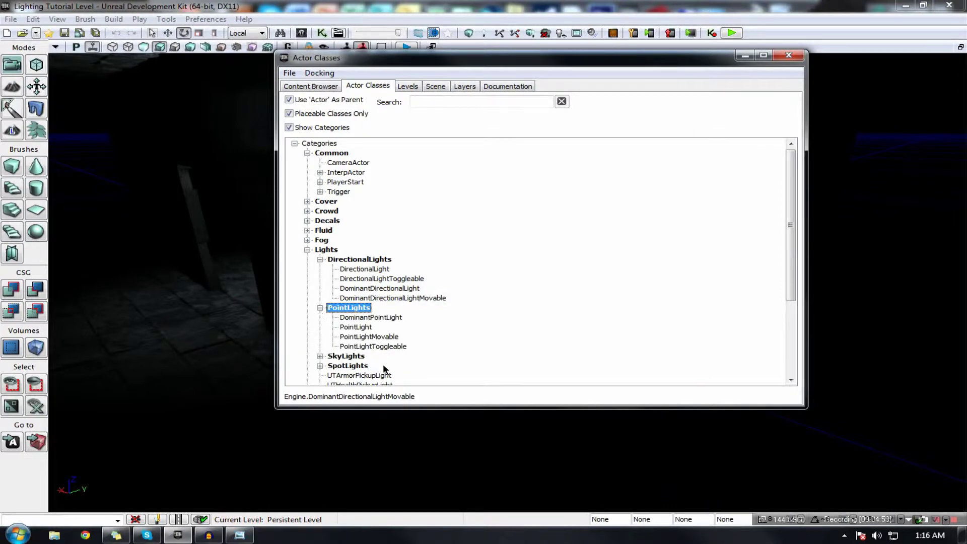
{"action": "scroll", "coordinate": [425, 286], "scroll_direction": "down", "scroll_amount": 1}
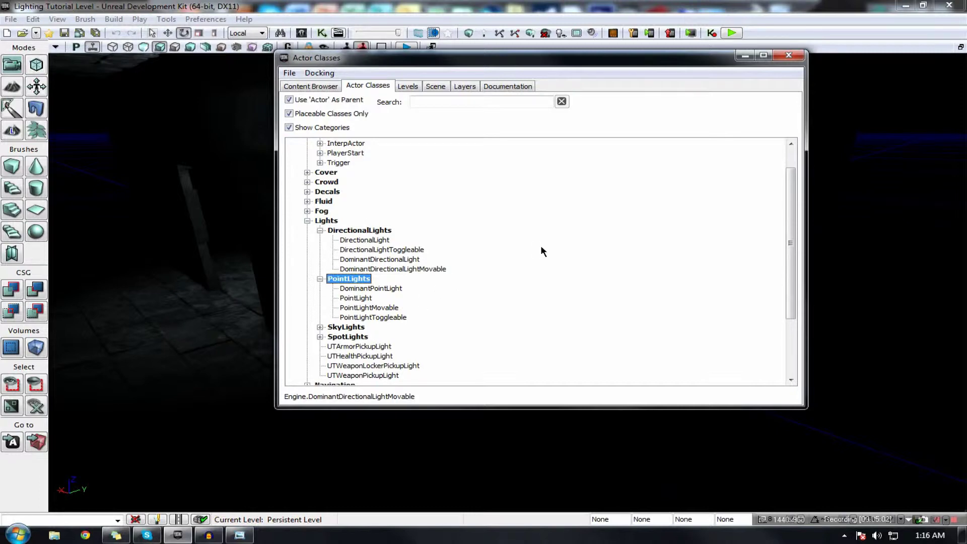
{"action": "left_click", "coordinate": [320, 327]}
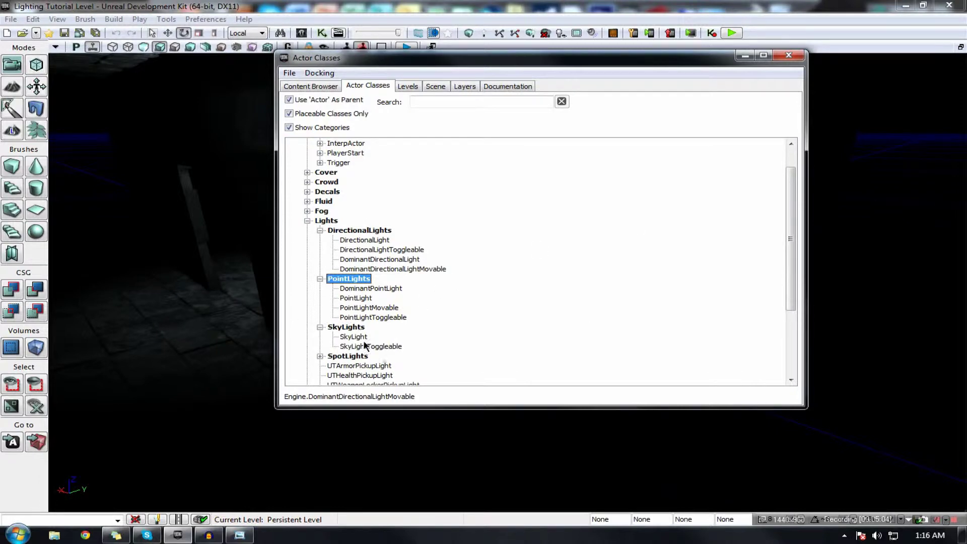
{"action": "left_click", "coordinate": [357, 298]}
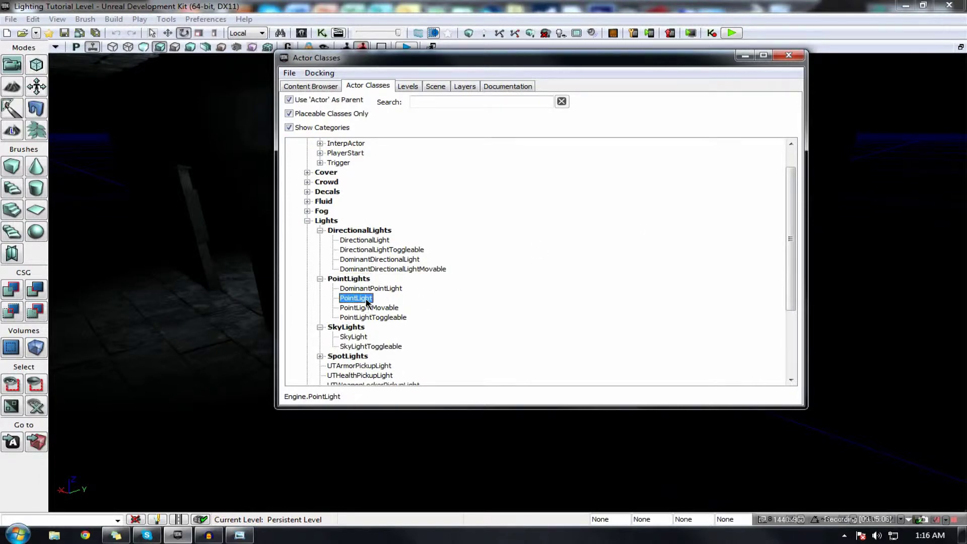
{"action": "left_click_drag", "start_coordinate": [248, 401], "coordinate": [249, 435]}
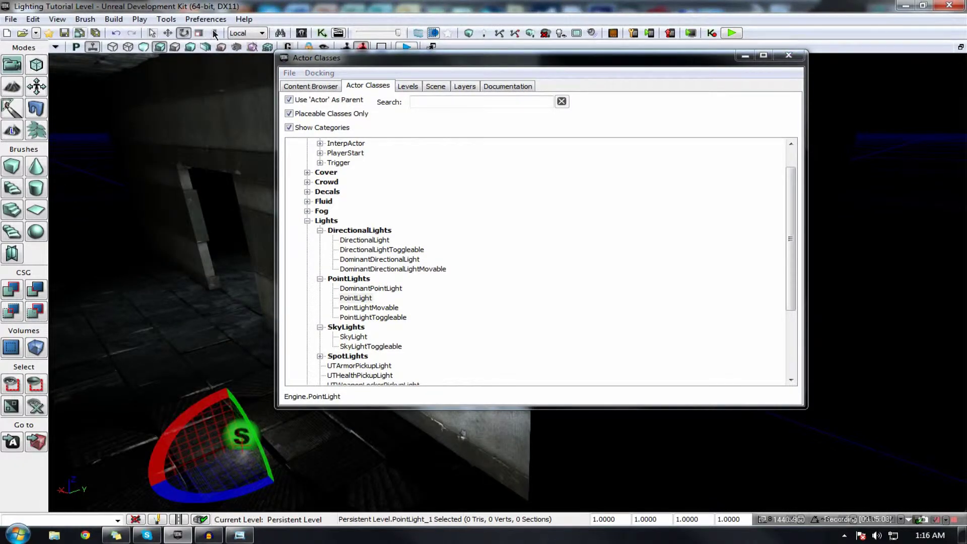
Step: Move the PointLight up off the floor and toward the doorway, and delete it from the level
{"action": "left_click", "coordinate": [168, 32]}
{"action": "left_click_drag", "start_coordinate": [230, 401], "coordinate": [236, 245]}
{"action": "left_click_drag", "start_coordinate": [155, 341], "coordinate": [168, 267]}
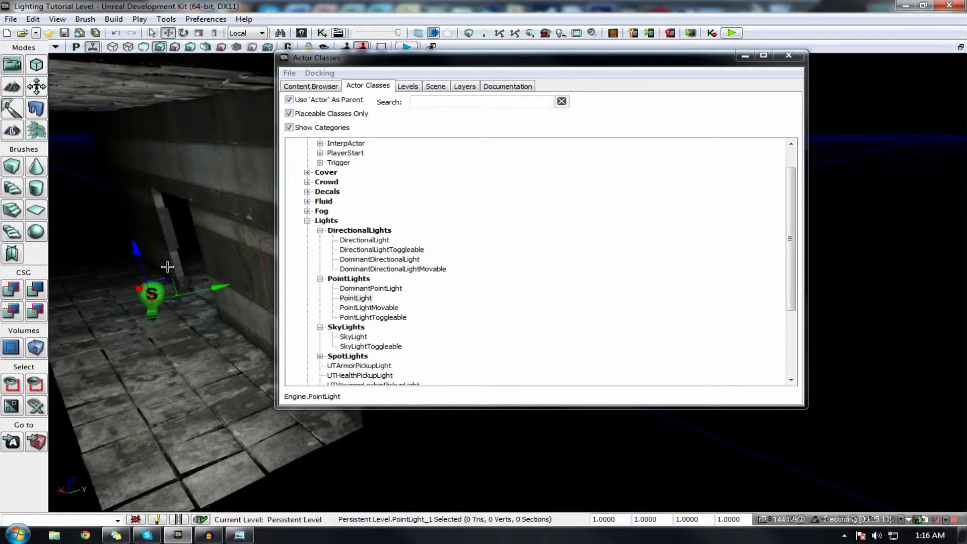
{"action": "key", "text": "Delete"}
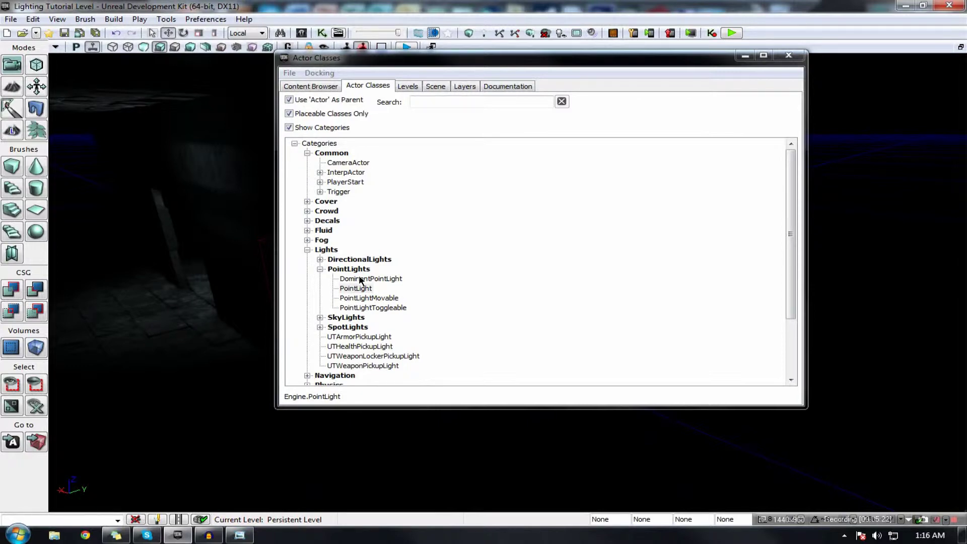
Step: Expand the SkyLights and SpotLights actor classes, place a SpotLight in the dark room and reposition it over the floor
{"action": "left_click", "coordinate": [320, 318]}
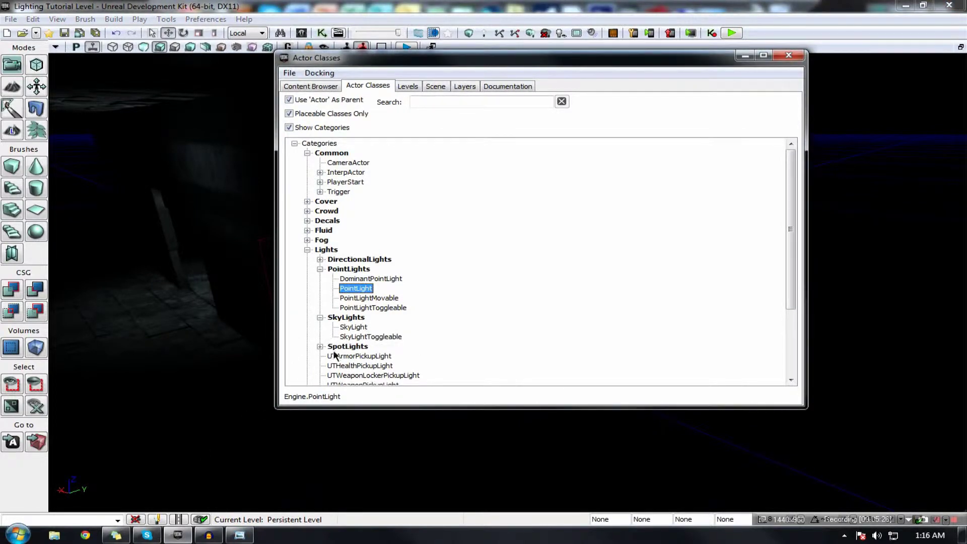
{"action": "left_click", "coordinate": [319, 347]}
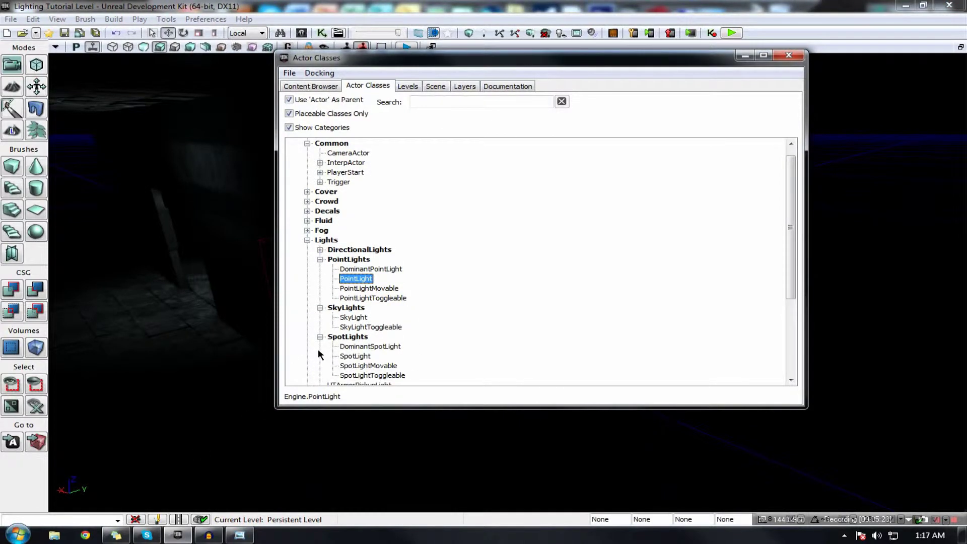
{"action": "left_click", "coordinate": [353, 357]}
{"action": "left_click_drag", "start_coordinate": [167, 421], "coordinate": [79, 225]}
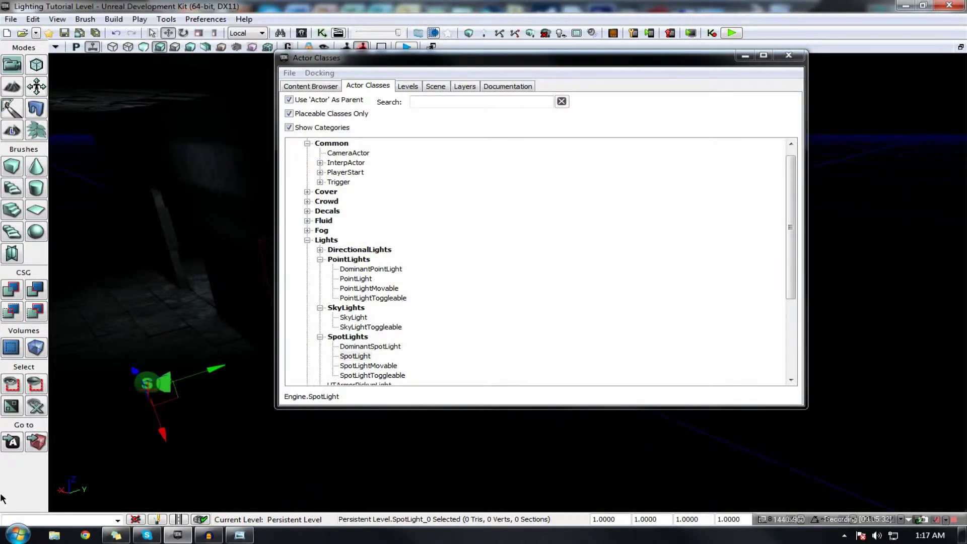
{"action": "mouse_move", "coordinate": [172, 312]}
{"action": "right_mouse_down"}
{"action": "mouse_move", "coordinate": [214, 301]}
{"action": "mouse_move", "coordinate": [178, 293]}
{"action": "right_mouse_up"}
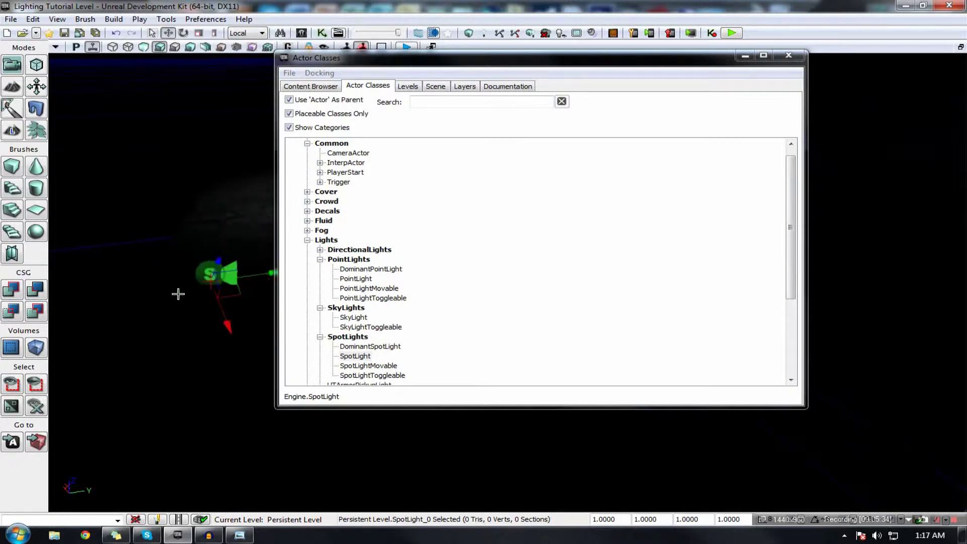
{"action": "left_click_drag", "start_coordinate": [226, 330], "coordinate": [204, 222]}
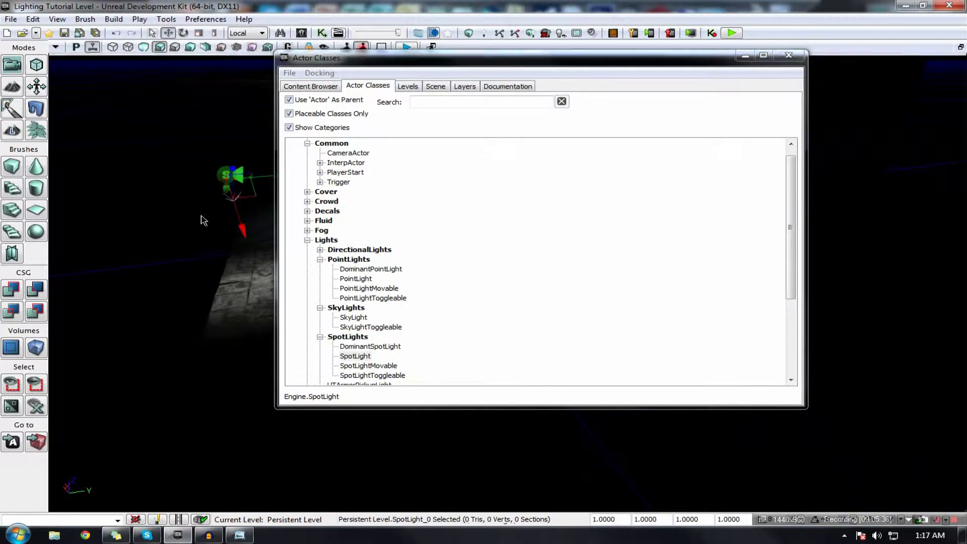
Step: Minimize the actor classes window and rotate the SpotLight by about -86° so its beam points at the wall
{"action": "left_click", "coordinate": [750, 54]}
{"action": "right_click_drag", "start_coordinate": [535, 175], "coordinate": [484, 257]}
{"action": "right_click_drag", "start_coordinate": [382, 360], "coordinate": [397, 265]}
{"action": "left_click", "coordinate": [184, 34]}
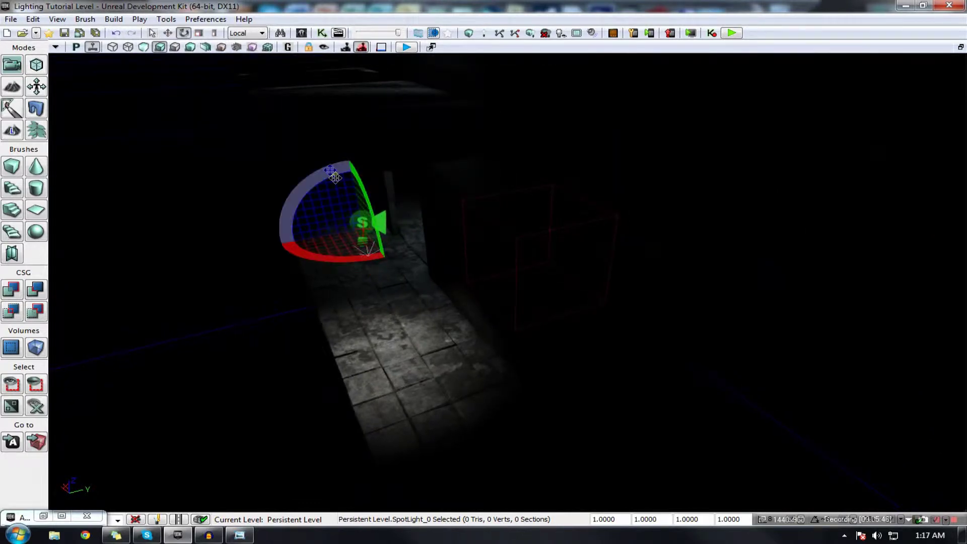
{"action": "left_click_drag", "start_coordinate": [335, 177], "coordinate": [273, 226]}
{"action": "left_click_drag", "start_coordinate": [290, 269], "coordinate": [275, 240]}
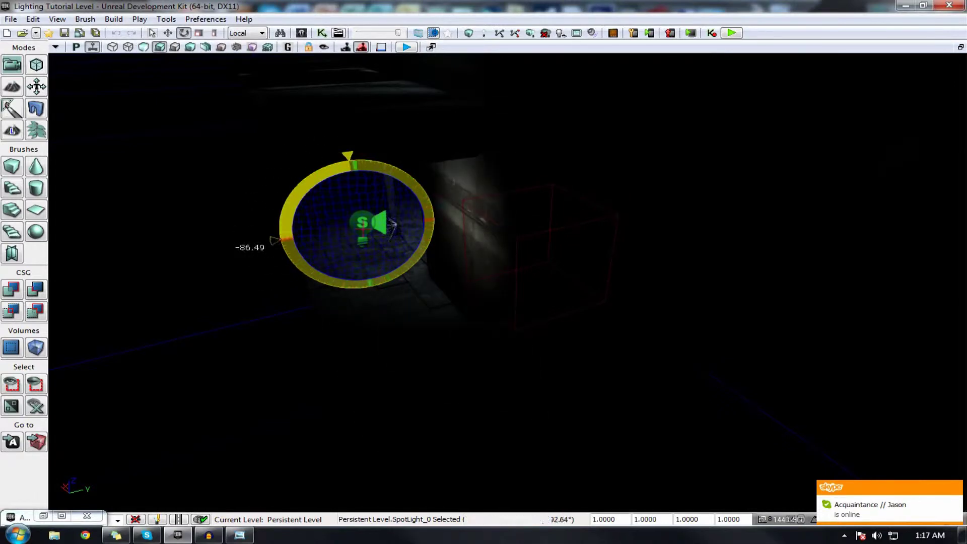
Step: Examine the SpotLight's cone and the lit patch on the wall from several viewpoints
{"action": "right_click_drag", "start_coordinate": [442, 279], "coordinate": [402, 233]}
{"action": "key", "text": "w"}
{"action": "scroll", "coordinate": [439, 276], "scroll_direction": "up", "scroll_amount": 3}
{"action": "scroll", "coordinate": [438, 276], "scroll_direction": "down", "scroll_amount": 4}
{"action": "key", "text": "w"}
{"action": "key", "text": "d"}
{"action": "key", "text": "w"}
{"action": "right_click_drag", "start_coordinate": [505, 216], "coordinate": [626, 255]}
{"action": "key", "text": "d"}
{"action": "right_click_drag", "start_coordinate": [417, 317], "coordinate": [688, 230]}
{"action": "key", "text": "w"}
{"action": "key", "text": "w"}
{"action": "key", "text": "s"}
{"action": "key", "text": "w"}
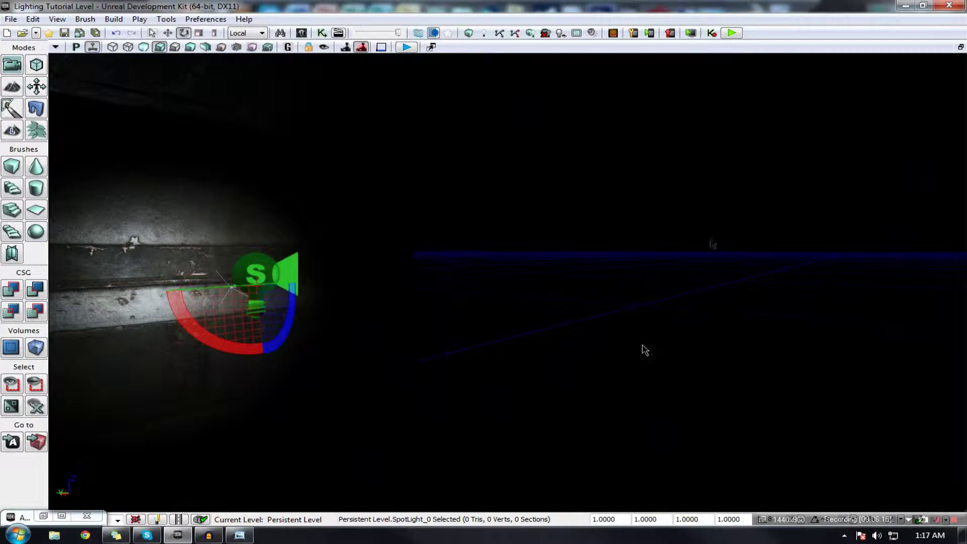
{"action": "key", "text": "s"}
{"action": "right_click_drag", "start_coordinate": [645, 350], "coordinate": [657, 180]}
{"action": "key", "text": "w"}
{"action": "key", "text": "s"}
{"action": "mouse_move", "coordinate": [296, 262]}
{"action": "right_mouse_down"}
{"action": "mouse_move", "coordinate": [348, 251]}
{"action": "mouse_move", "coordinate": [338, 277]}
{"action": "mouse_move", "coordinate": [296, 268]}
{"action": "right_mouse_up"}
{"action": "key", "text": "w"}
Step: Open the SpotLight's properties and bring the light into view beside them
{"action": "right_click", "coordinate": [273, 328]}
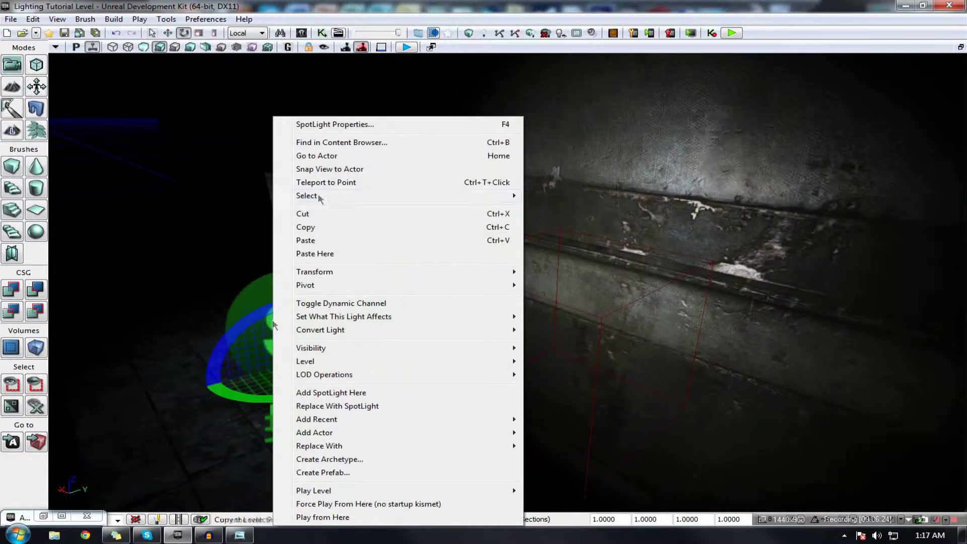
{"action": "left_click", "coordinate": [332, 124]}
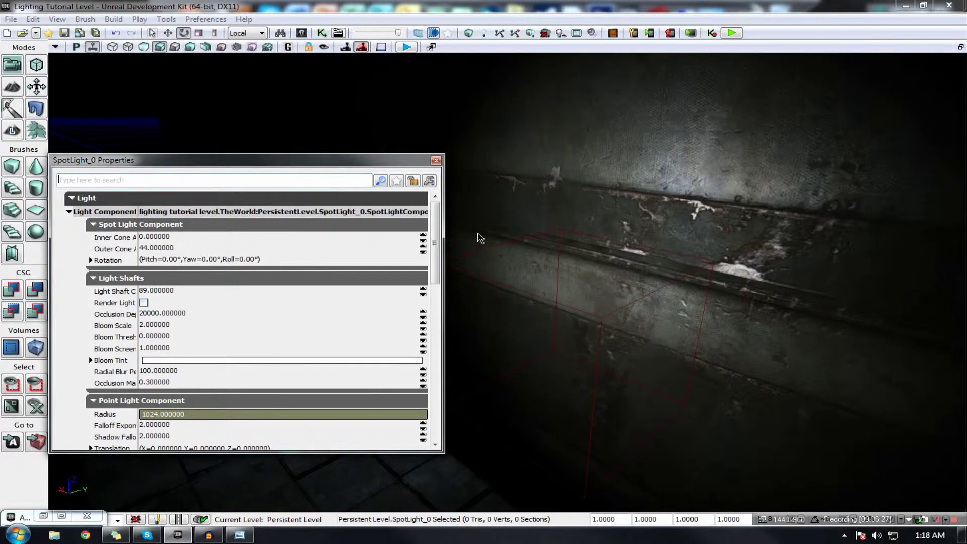
{"action": "key", "text": "s"}
{"action": "right_click_drag", "start_coordinate": [554, 262], "coordinate": [486, 297]}
{"action": "key", "text": "w"}
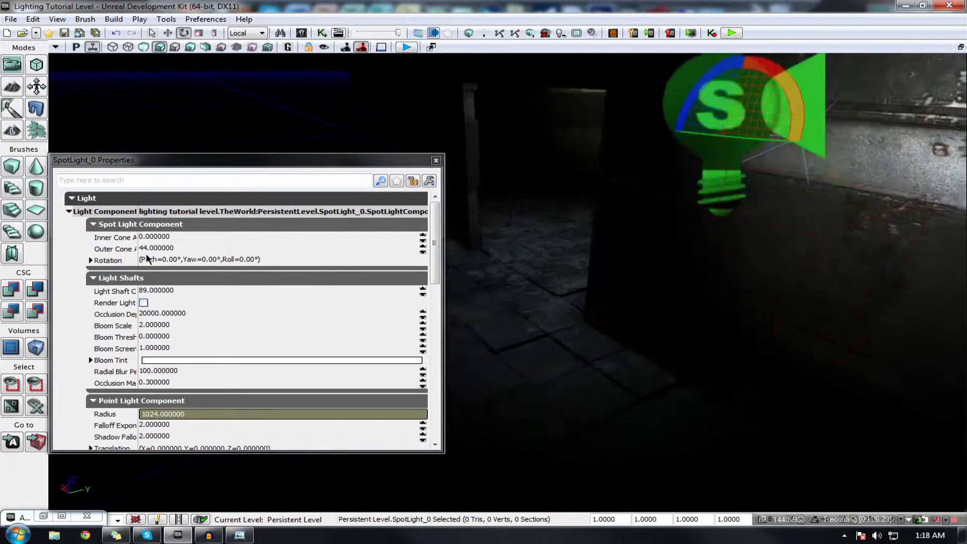
Step: Try outer cone angles of 5 and 15 for the SpotLight and compare the beam on the wall
{"action": "left_click", "coordinate": [154, 249]}
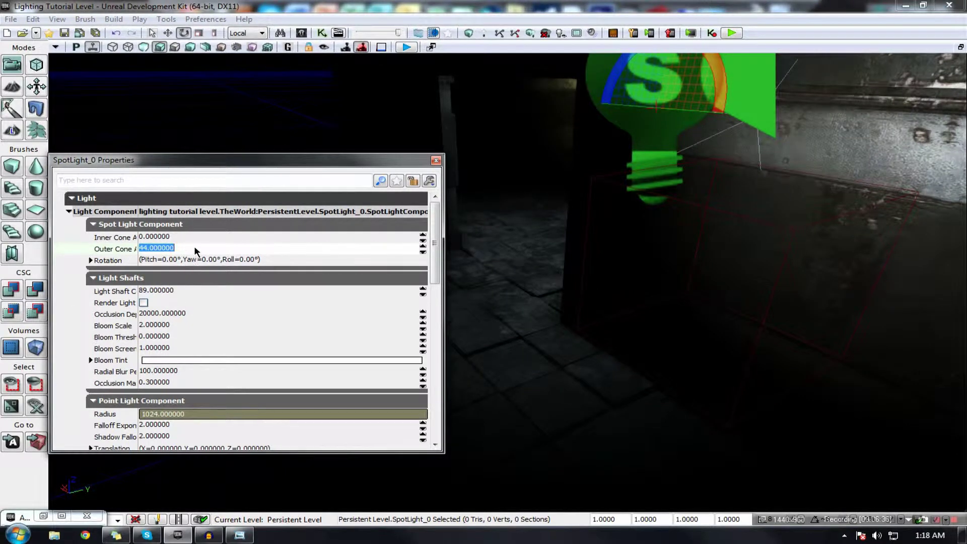
{"action": "mouse_move", "coordinate": [550, 283]}
{"action": "right_mouse_down"}
{"action": "mouse_move", "coordinate": [560, 264]}
{"action": "mouse_move", "coordinate": [555, 287]}
{"action": "right_mouse_up"}
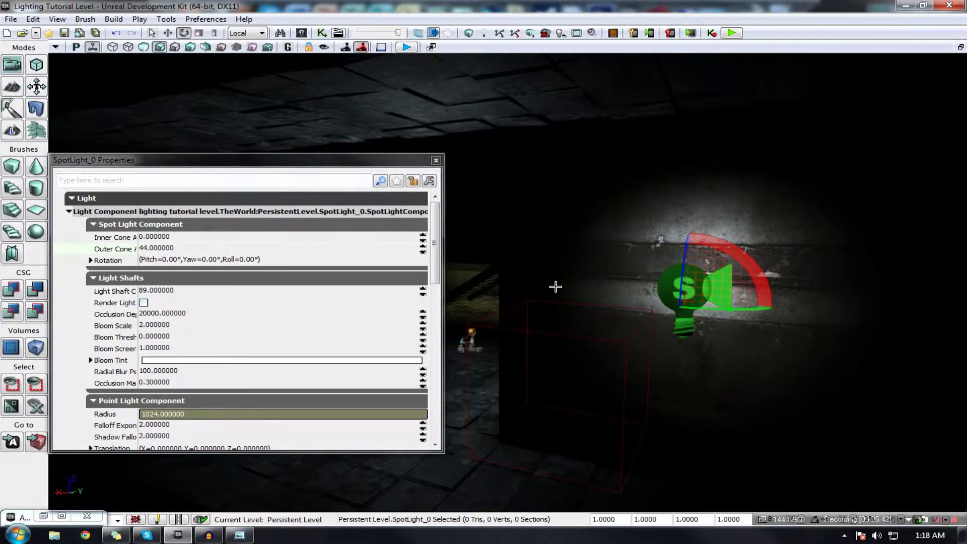
{"action": "left_click", "coordinate": [225, 248]}
{"action": "type", "text": "5"}
{"action": "key", "text": "Return"}
{"action": "mouse_move", "coordinate": [511, 229]}
{"action": "right_mouse_down"}
{"action": "mouse_move", "coordinate": [529, 230]}
{"action": "mouse_move", "coordinate": [519, 230]}
{"action": "right_mouse_up"}
{"action": "left_click_drag", "start_coordinate": [801, 327], "coordinate": [711, 353]}
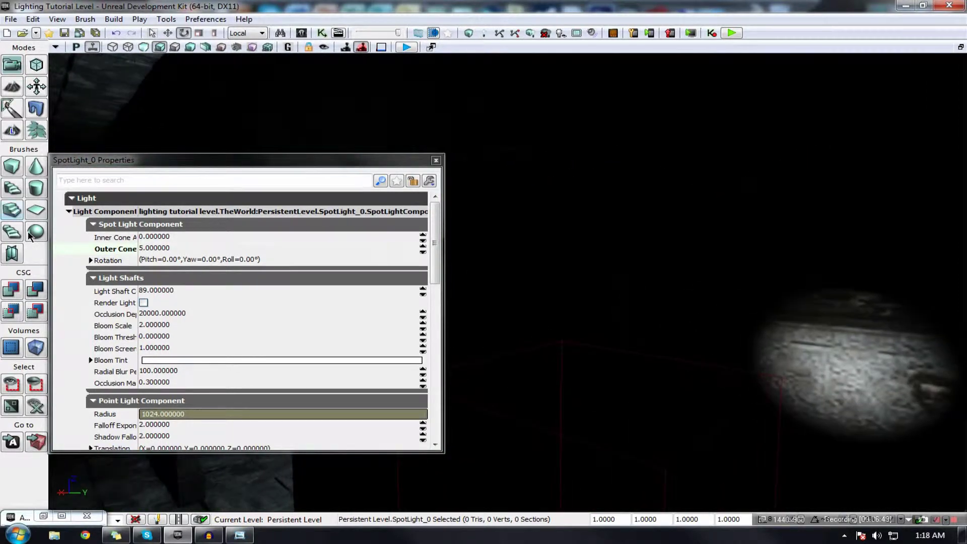
{"action": "left_click", "coordinate": [208, 248]}
{"action": "type", "text": "15"}
{"action": "key", "text": "Return"}
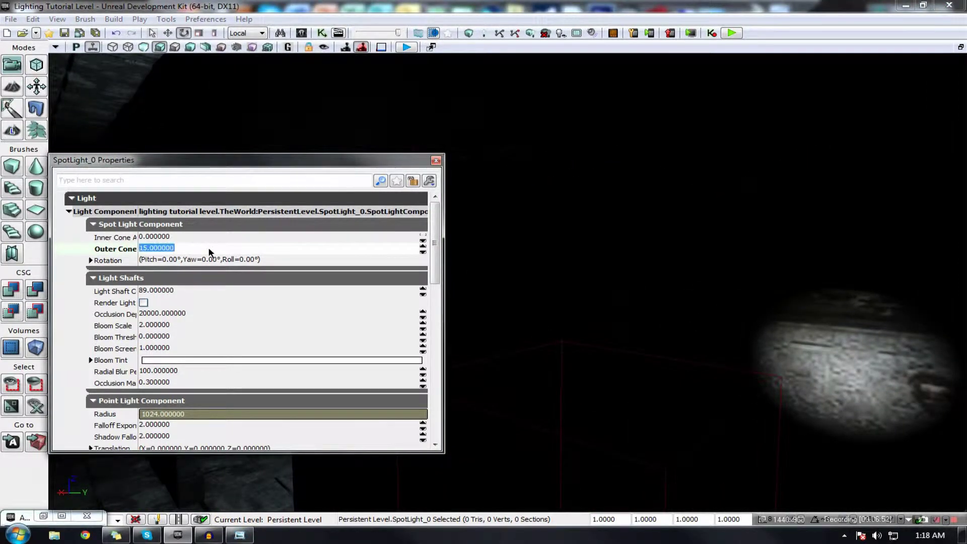
Step: Set the SpotLight's outer cone angle to 50 and close its properties
{"action": "type", "text": "15"}
{"action": "key", "text": "Return"}
{"action": "left_click_drag", "start_coordinate": [500, 244], "coordinate": [464, 243]}
{"action": "left_click_drag", "start_coordinate": [533, 216], "coordinate": [560, 166]}
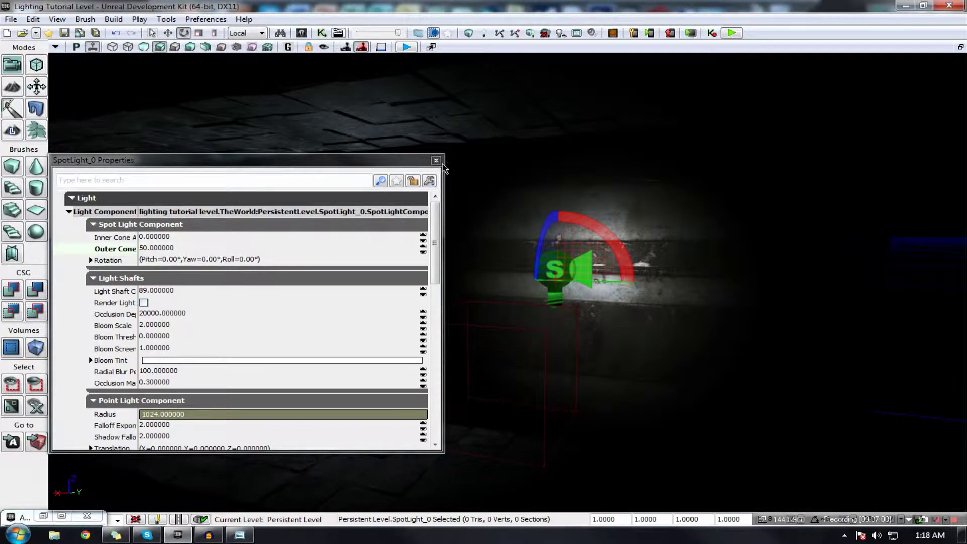
{"action": "left_click", "coordinate": [436, 160]}
Step: Inspect the light actors placed beside the round wall lamps in the lit room and return to the SpotLight
{"action": "left_click_drag", "start_coordinate": [393, 243], "coordinate": [370, 174]}
{"action": "right_click_drag", "start_coordinate": [393, 243], "coordinate": [382, 197]}
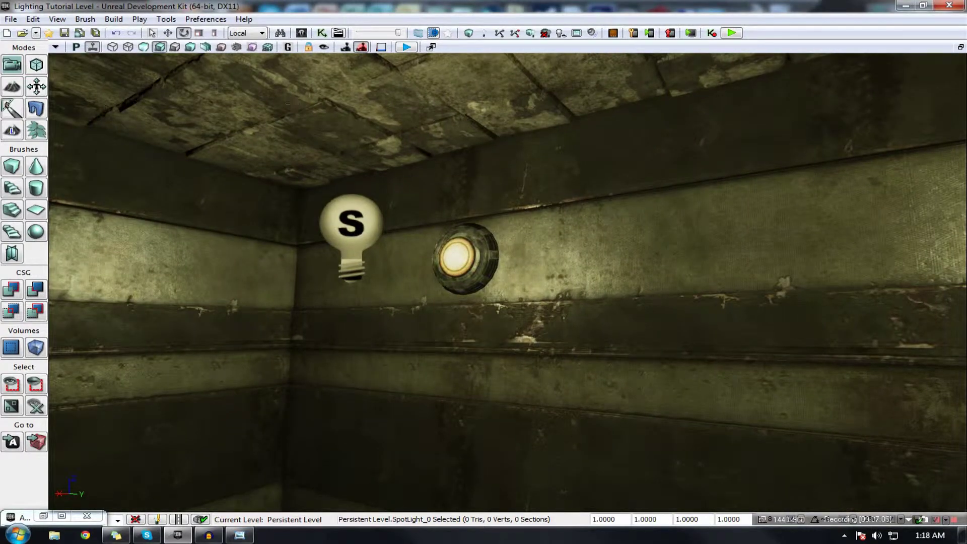
{"action": "right_click_drag", "start_coordinate": [948, 283], "coordinate": [948, 302]}
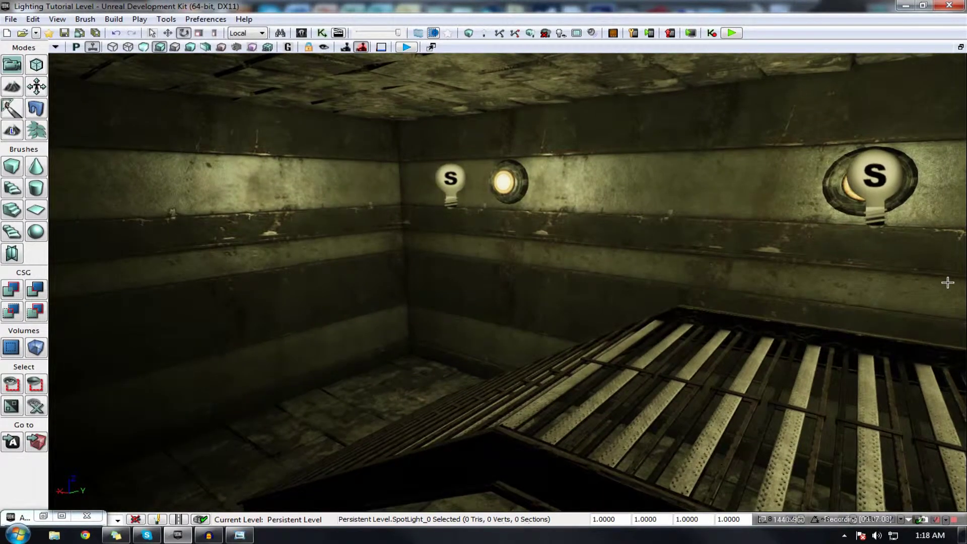
{"action": "right_click_drag", "start_coordinate": [959, 262], "coordinate": [425, 267]}
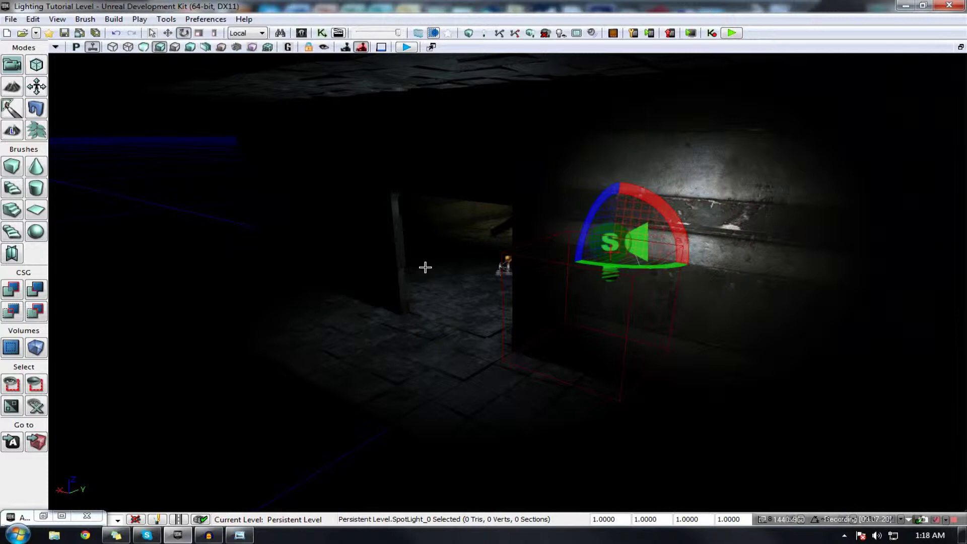
Step: Play the level in the editor viewport to check the unbuilt lighting, and stop the play session
{"action": "right_click_drag", "start_coordinate": [356, 212], "coordinate": [297, 175]}
{"action": "left_click", "coordinate": [407, 47]}
{"action": "left_click", "coordinate": [557, 300]}
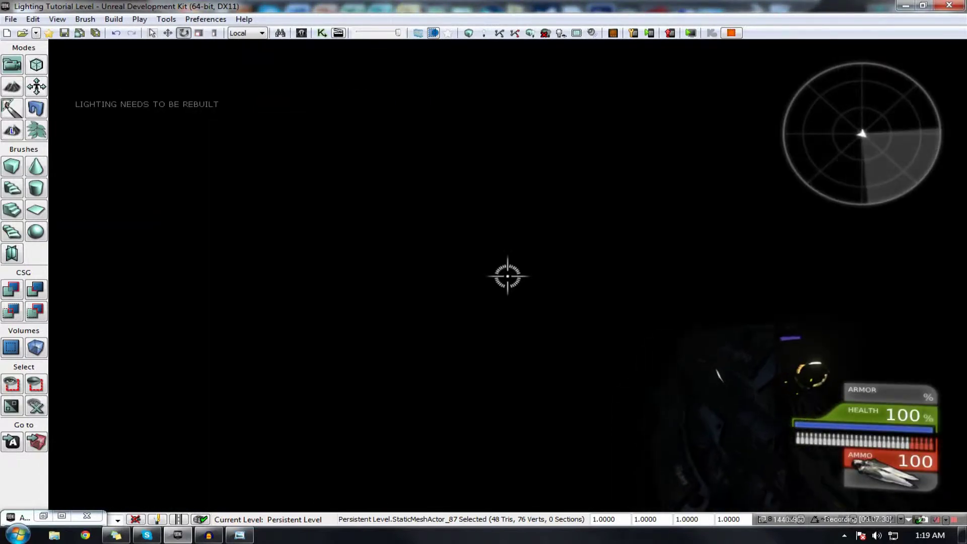
{"action": "left_click", "coordinate": [733, 33]}
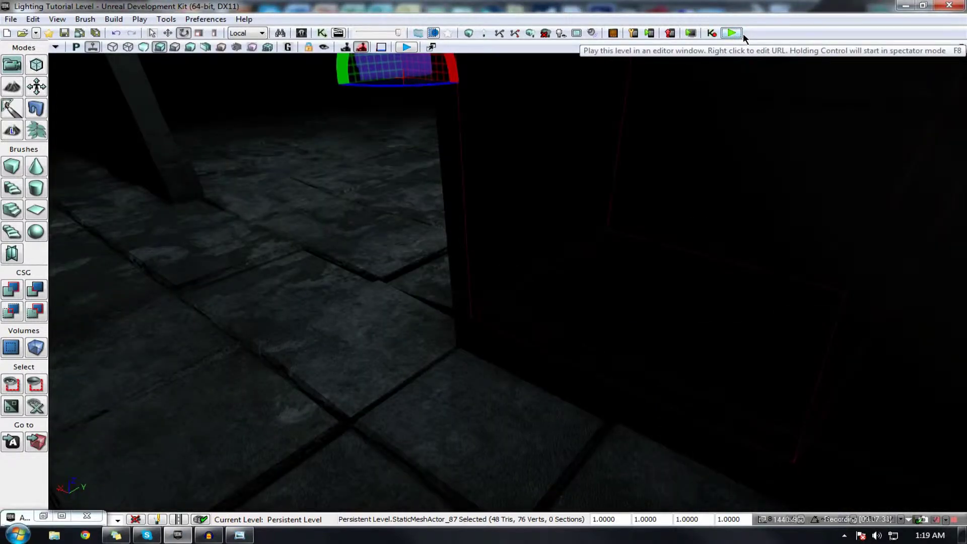
Step: Open the lighting build options and enable building static meshes along with BSP
{"action": "right_click_drag", "start_coordinate": [643, 366], "coordinate": [549, 327]}
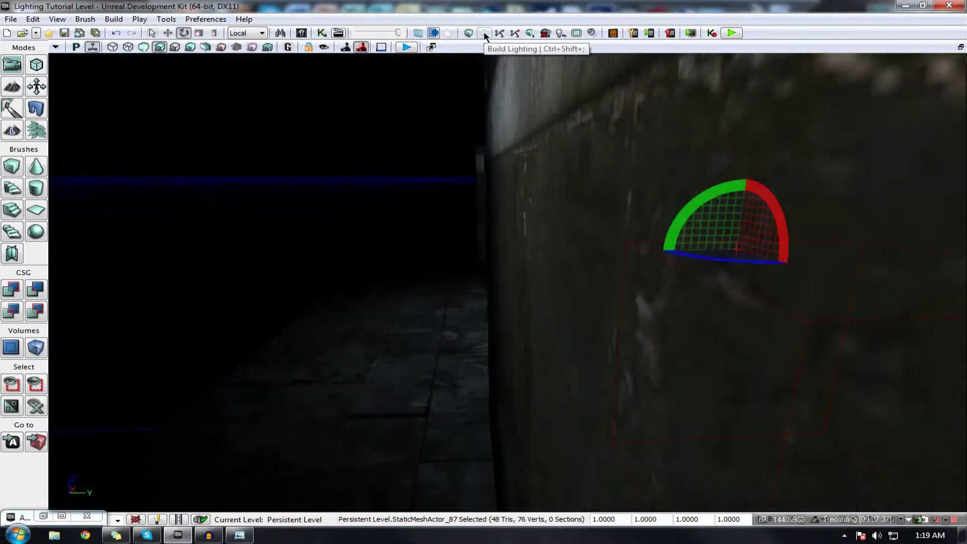
{"action": "key", "text": "Up"}
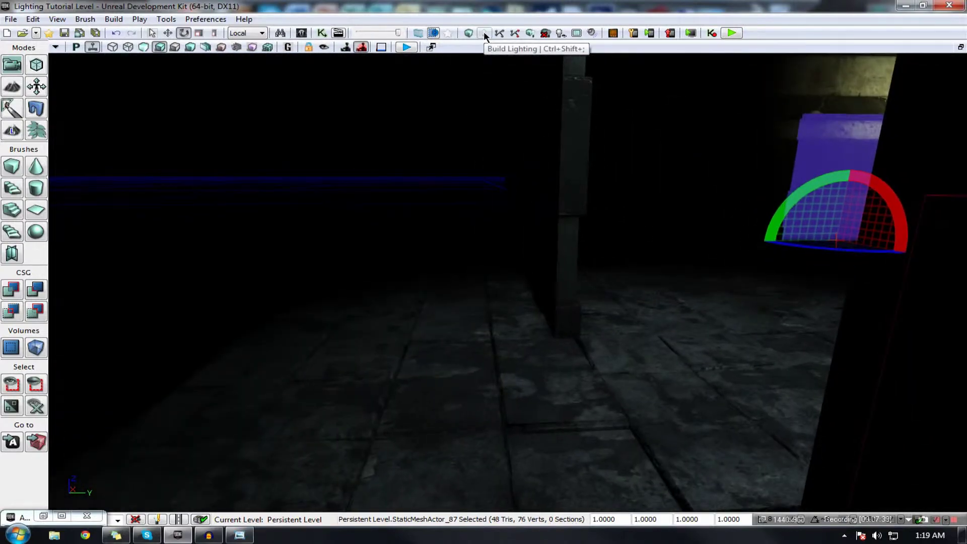
{"action": "left_click", "coordinate": [485, 34]}
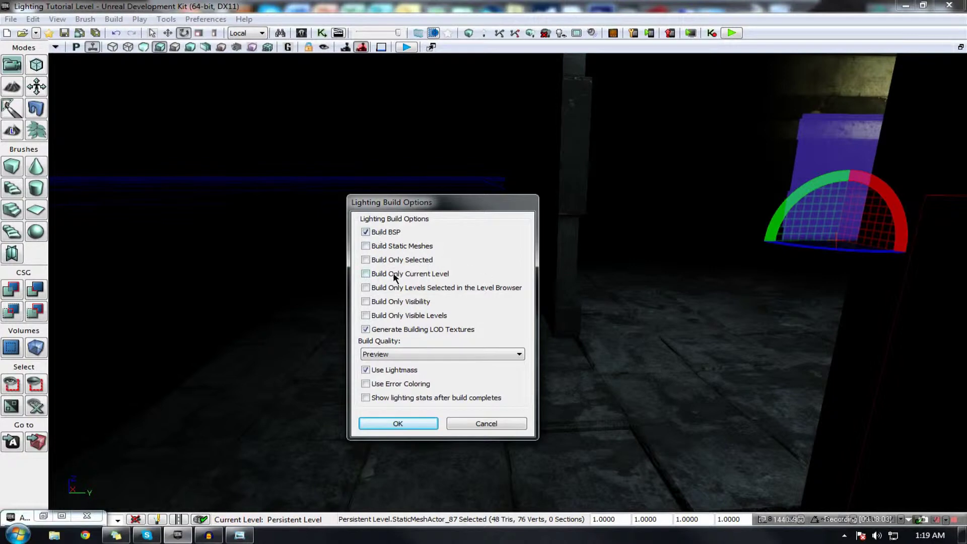
{"action": "left_click", "coordinate": [381, 232]}
{"action": "left_click", "coordinate": [380, 245]}
Step: Review the available build quality levels and choose Production for the lighting build
{"action": "left_click", "coordinate": [391, 351]}
{"action": "left_click", "coordinate": [391, 351]}
{"action": "left_click", "coordinate": [391, 351]}
{"action": "left_click", "coordinate": [391, 351]}
{"action": "left_click", "coordinate": [391, 351]}
{"action": "left_click", "coordinate": [391, 351]}
{"action": "left_click", "coordinate": [391, 351]}
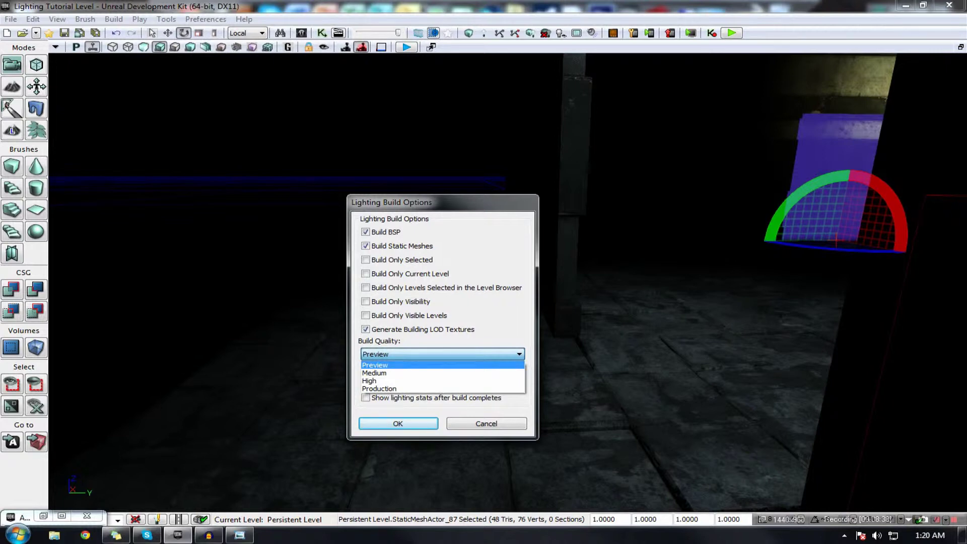
{"action": "left_click", "coordinate": [501, 389]}
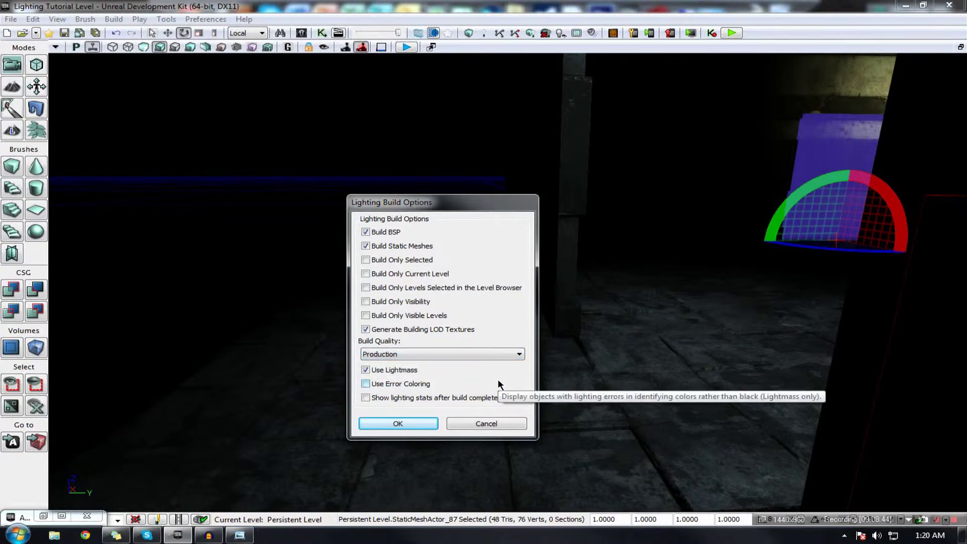
Step: Set the build quality to Preview, run the lighting build and close the map check report
{"action": "left_click", "coordinate": [396, 355]}
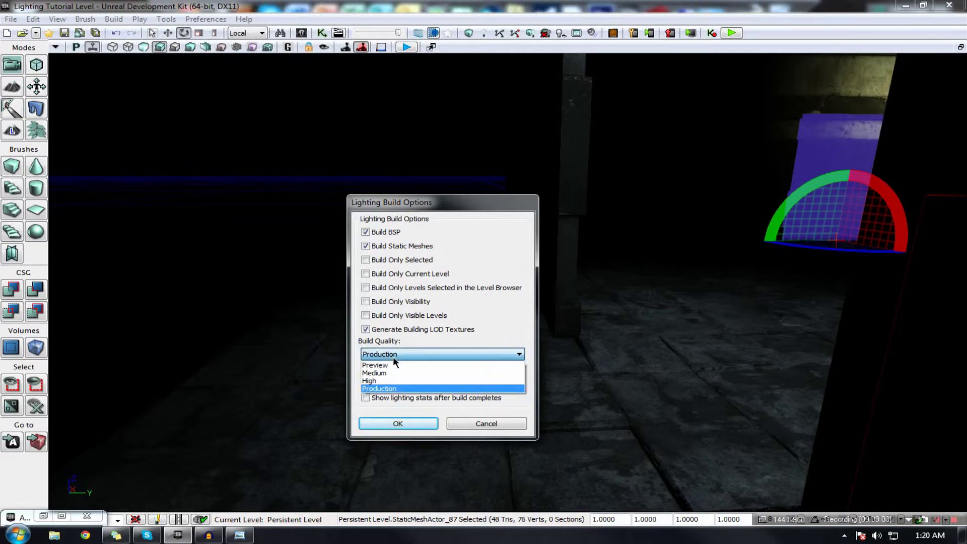
{"action": "left_click", "coordinate": [394, 367]}
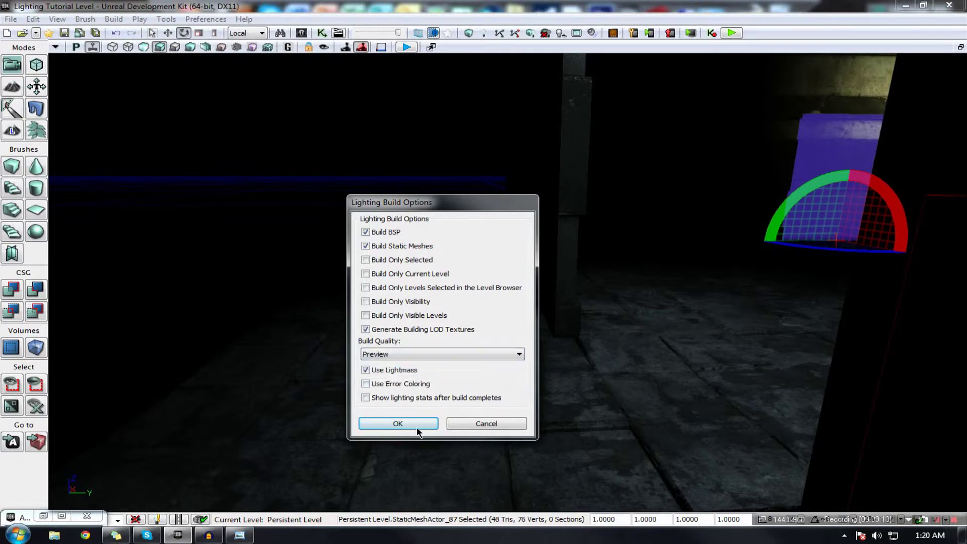
{"action": "left_click", "coordinate": [398, 424]}
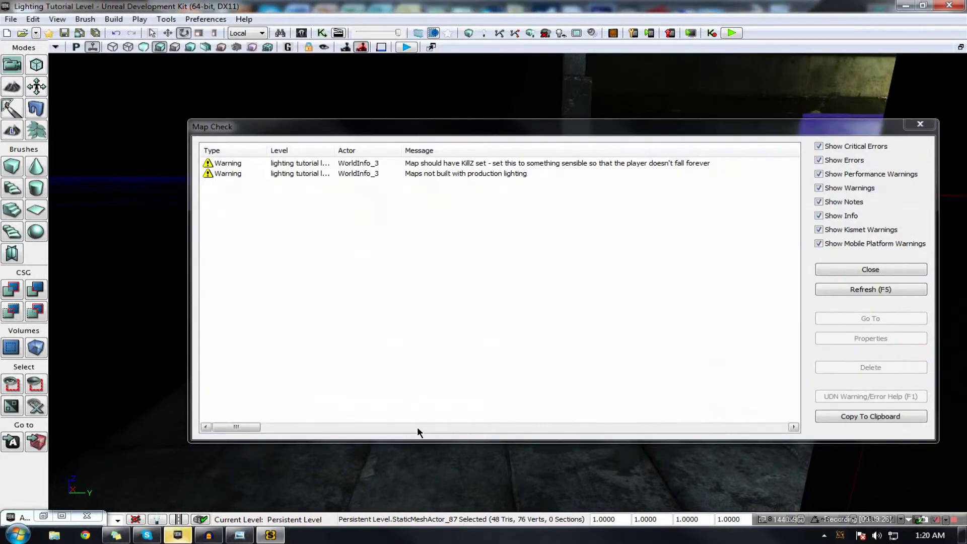
{"action": "left_click", "coordinate": [871, 270]}
Step: Examine the rebuilt lighting around the doorway, selecting the wall panel and the tube lamp above it
{"action": "right_click_drag", "start_coordinate": [550, 300], "coordinate": [80, 262]}
{"action": "right_click_drag", "start_coordinate": [566, 235], "coordinate": [887, 216]}
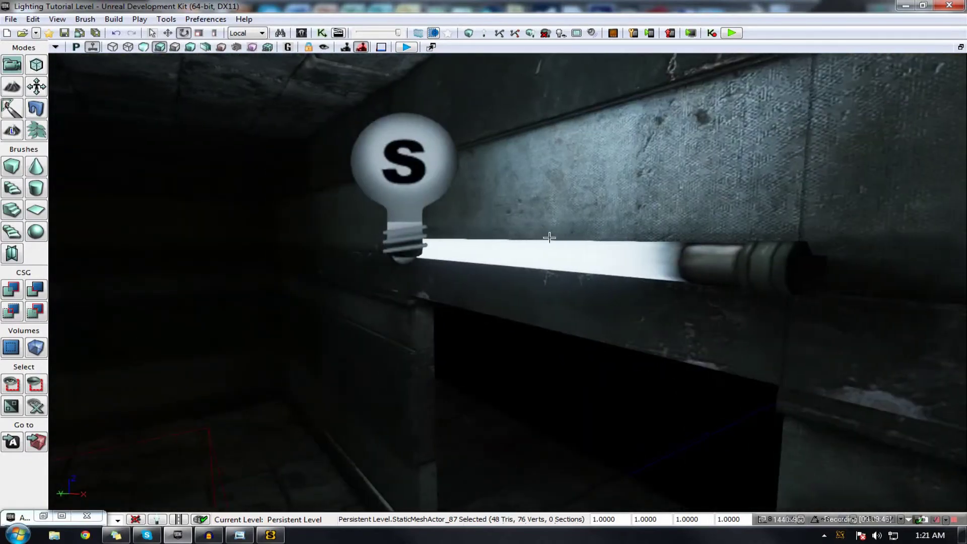
{"action": "right_click_drag", "start_coordinate": [538, 241], "coordinate": [554, 270]}
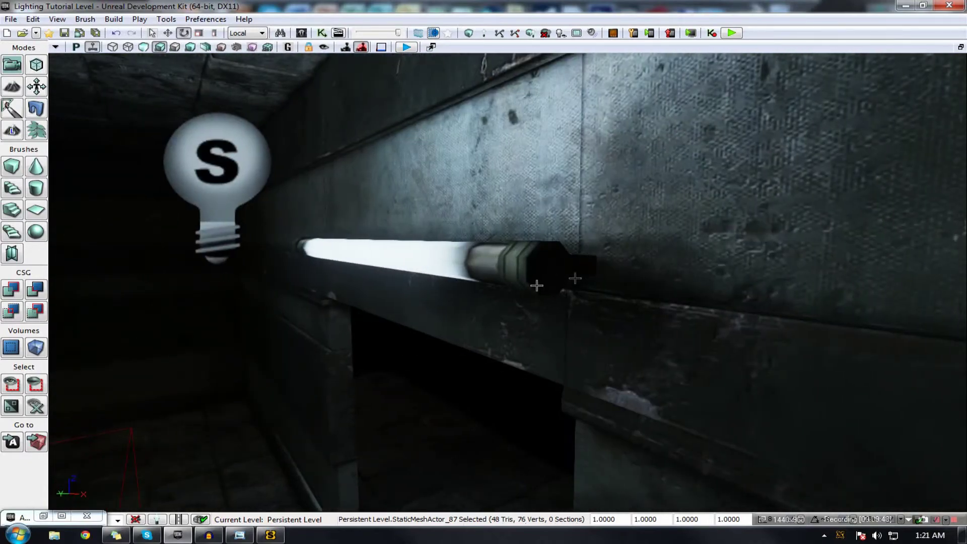
{"action": "left_click", "coordinate": [608, 267]}
{"action": "left_click", "coordinate": [563, 272]}
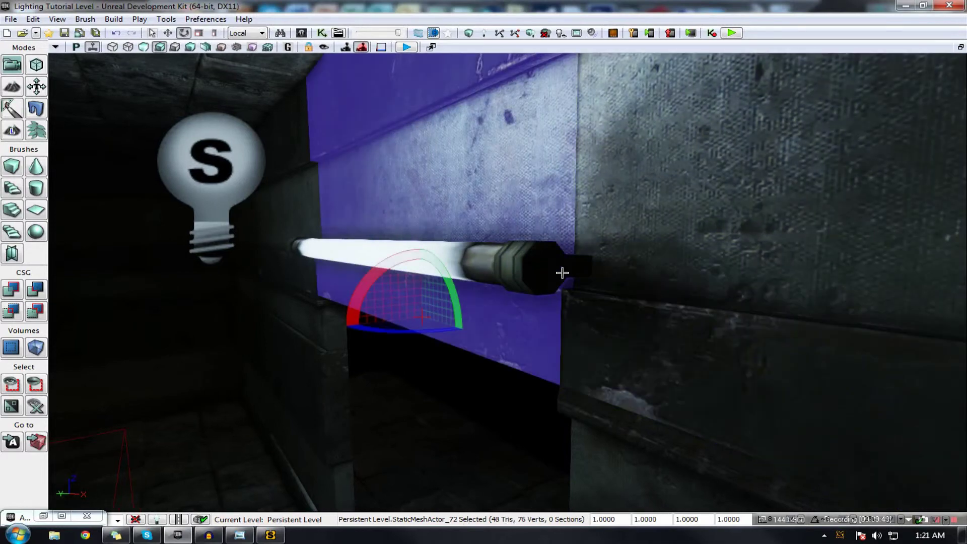
{"action": "right_click_drag", "start_coordinate": [562, 273], "coordinate": [846, 234]}
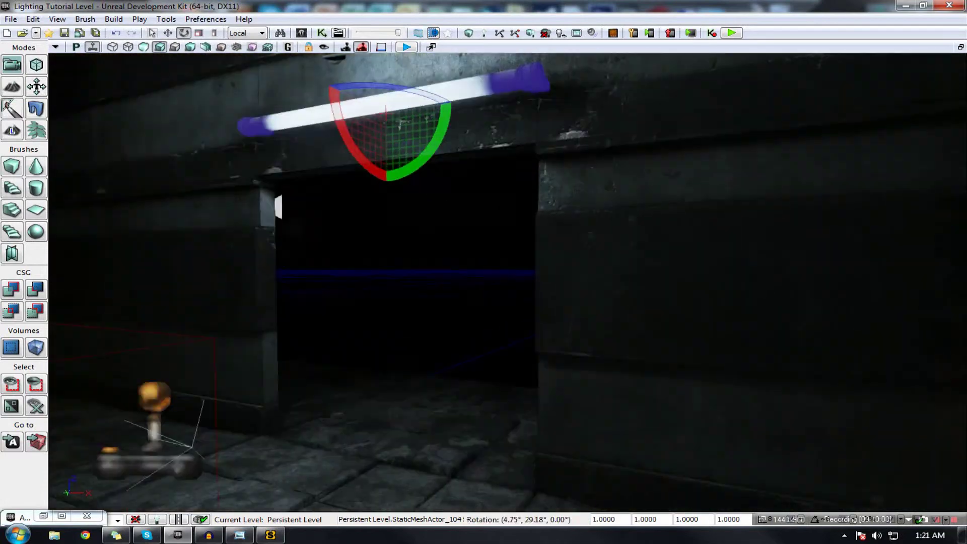
Step: Play-test the level in the viewport and walk through the doorway, stair room and dark areas to examine the built lighting in game
{"action": "right_click_drag", "start_coordinate": [484, 272], "coordinate": [534, 277]}
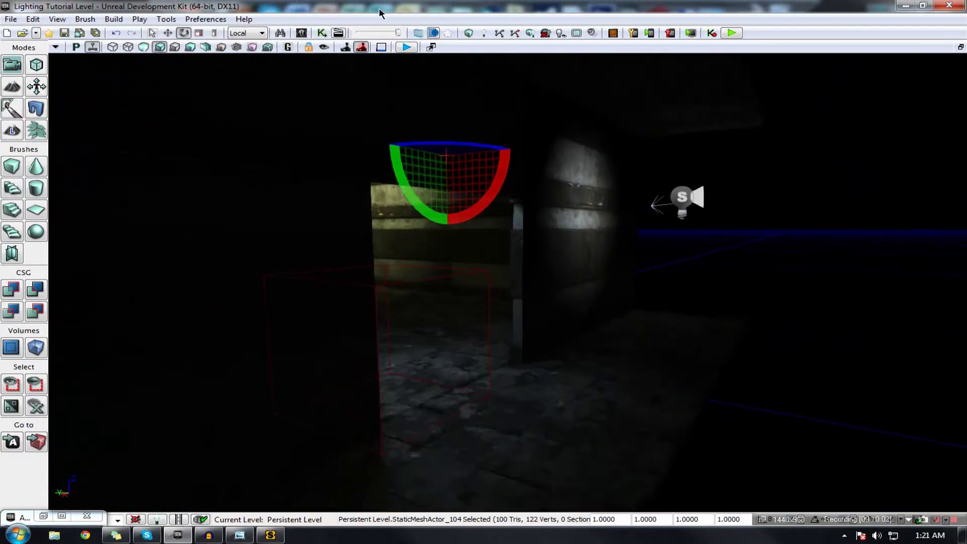
{"action": "left_click", "coordinate": [407, 46]}
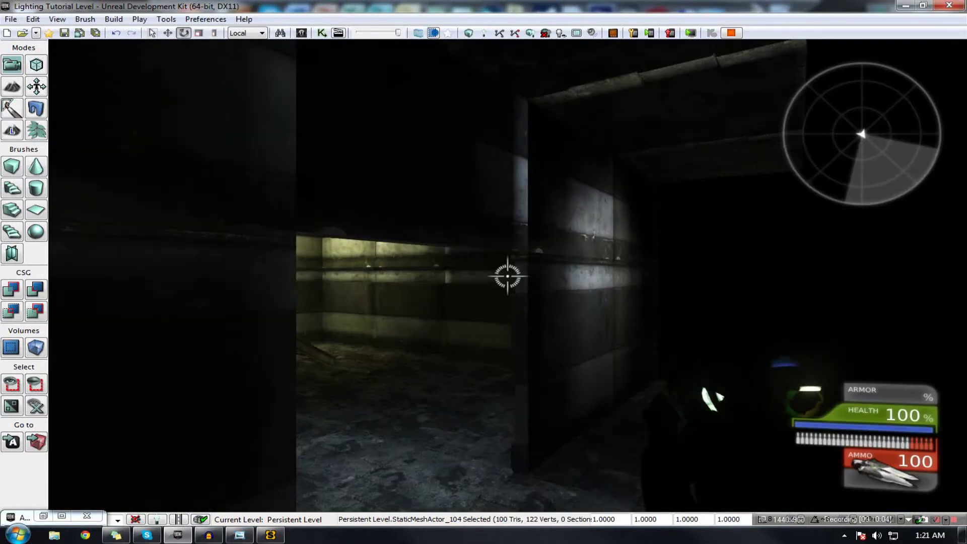
{"action": "key", "text": "w"}
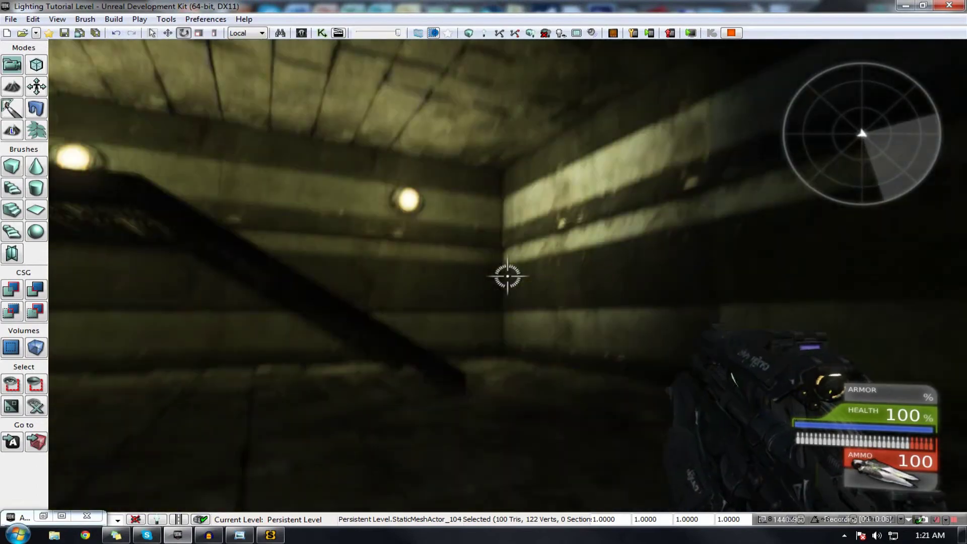
{"action": "key", "text": "w"}
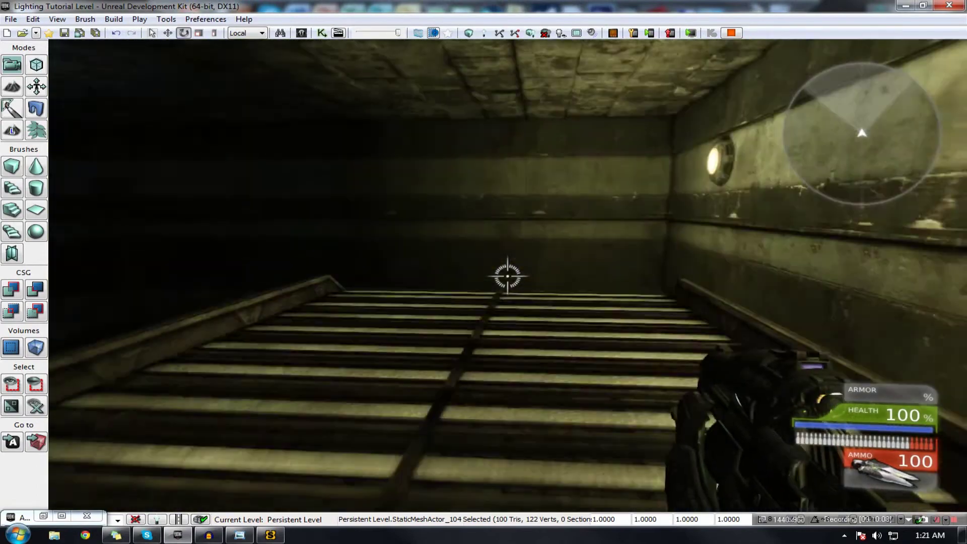
{"action": "key", "text": "w"}
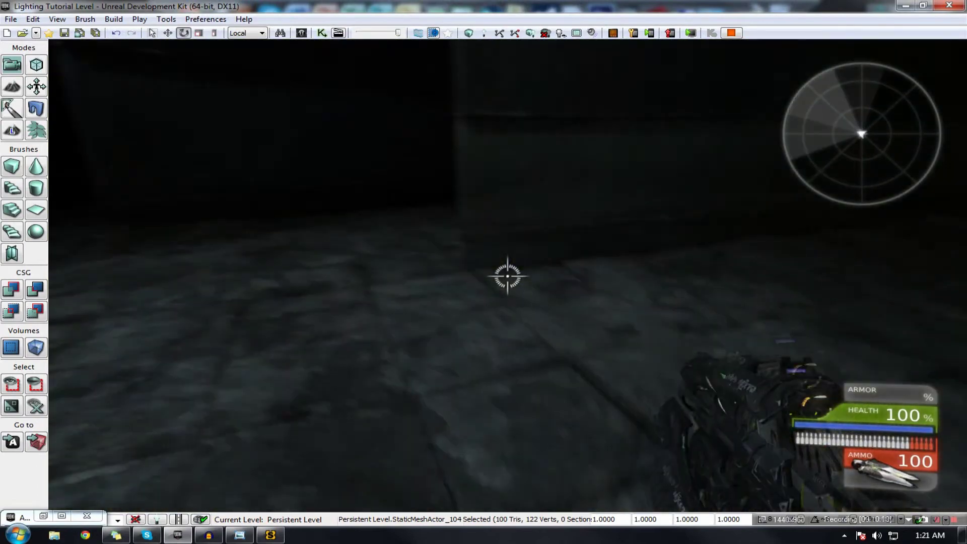
{"action": "left_click", "coordinate": [508, 276]}
{"action": "key", "text": "w"}
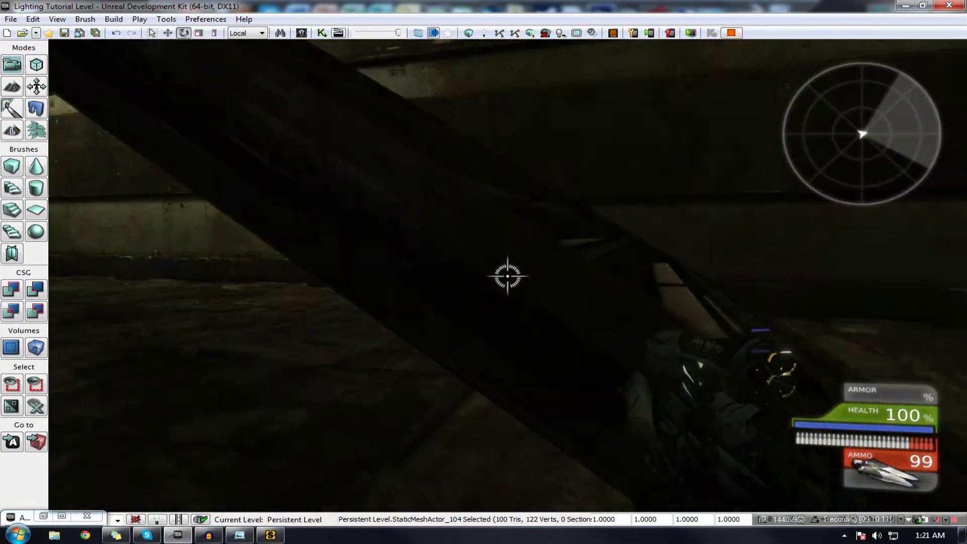
{"action": "key", "text": "w"}
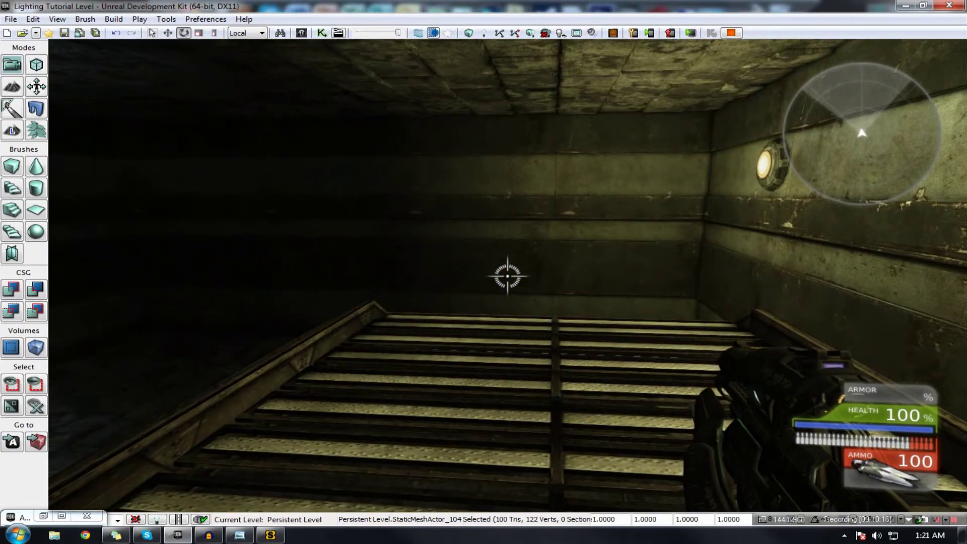
{"action": "key", "text": "w"}
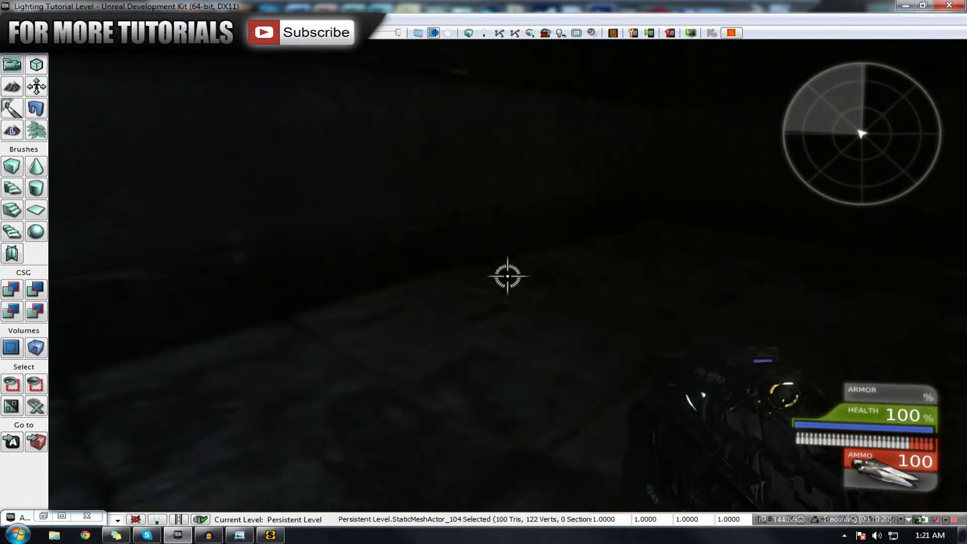
{"action": "key", "text": "w"}
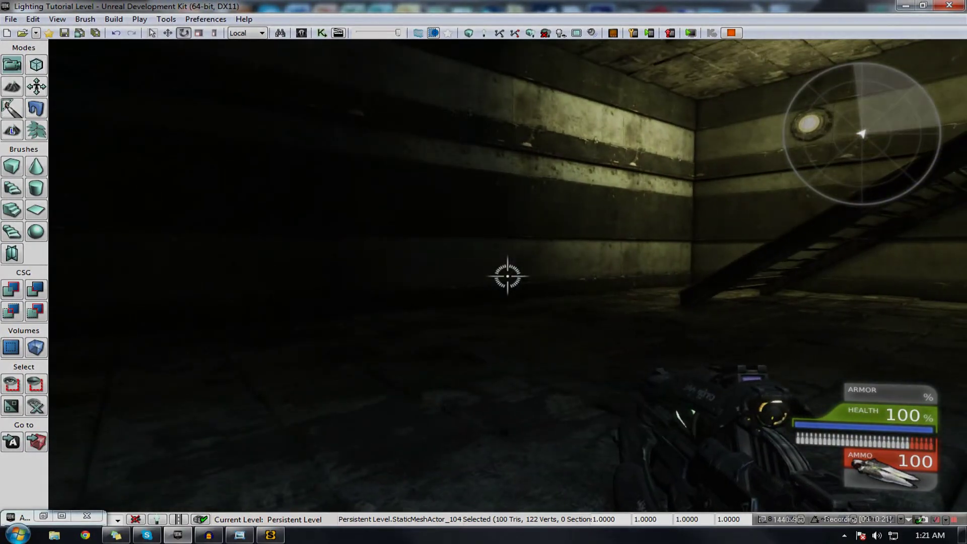